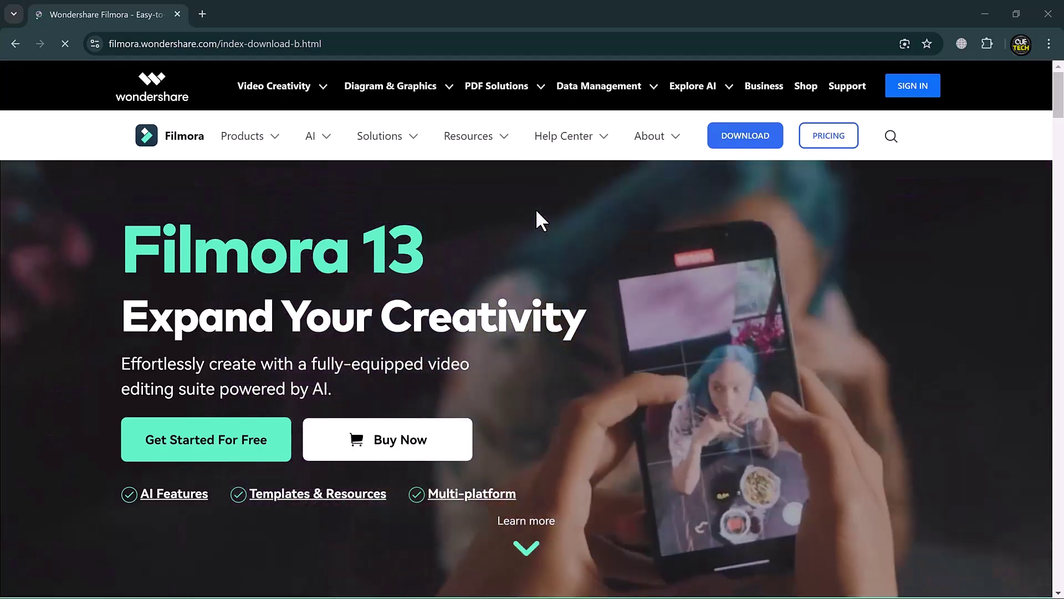
Step: On the Filmora download page, view the AI Text-Based Editing, AI Thumbnail Creator and AI Music Generator demos
{"action": "scroll", "coordinate": [535, 208], "scroll_direction": "down", "scroll_amount": 5}
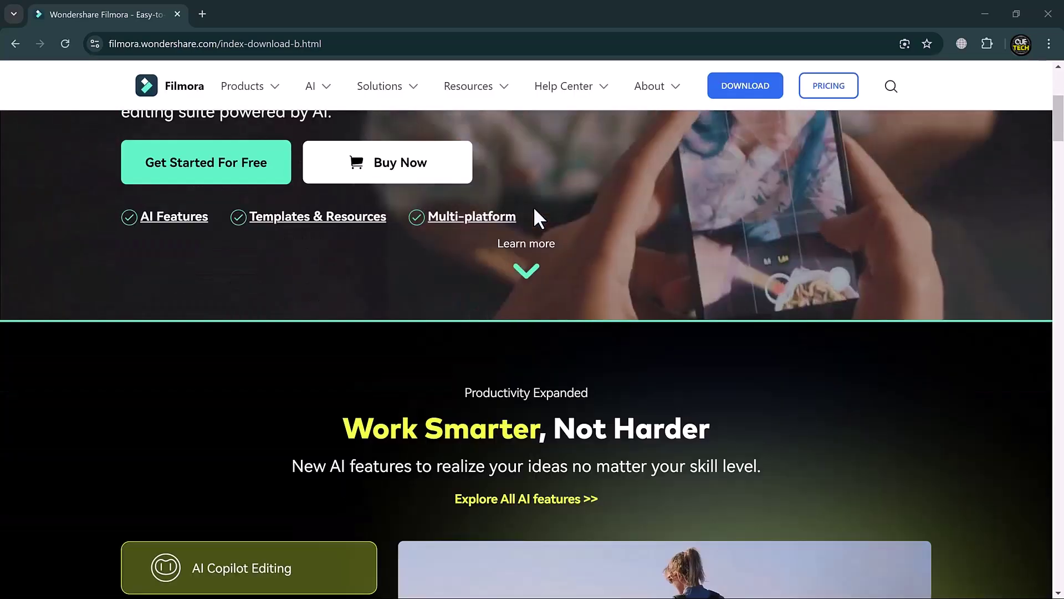
{"action": "scroll", "coordinate": [533, 208], "scroll_direction": "down", "scroll_amount": 5}
{"action": "scroll", "coordinate": [516, 221], "scroll_direction": "down", "scroll_amount": 1}
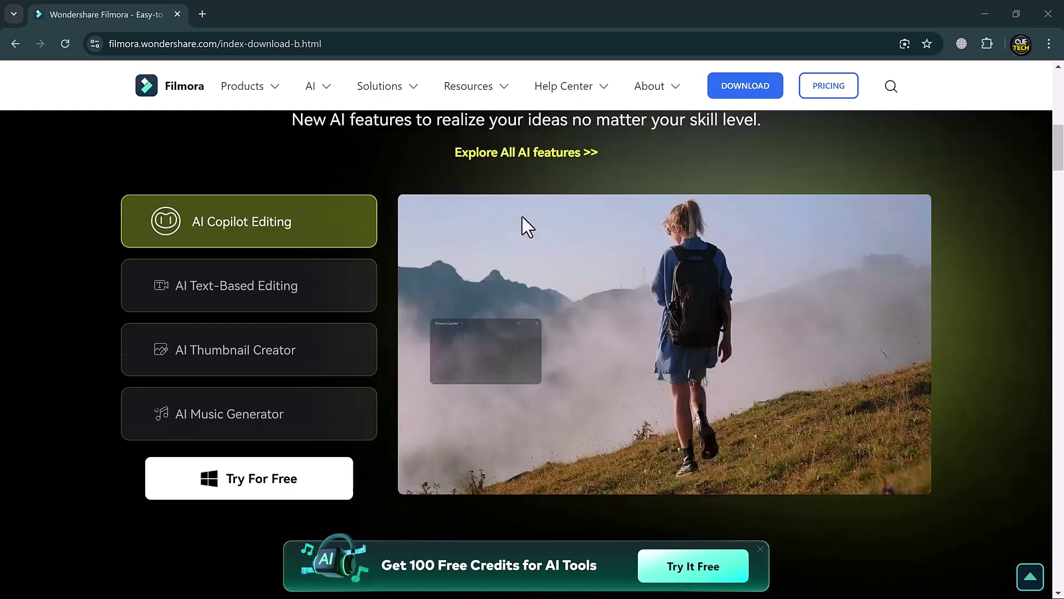
{"action": "scroll", "coordinate": [381, 247], "scroll_direction": "up", "scroll_amount": 1}
{"action": "left_click", "coordinate": [278, 355]}
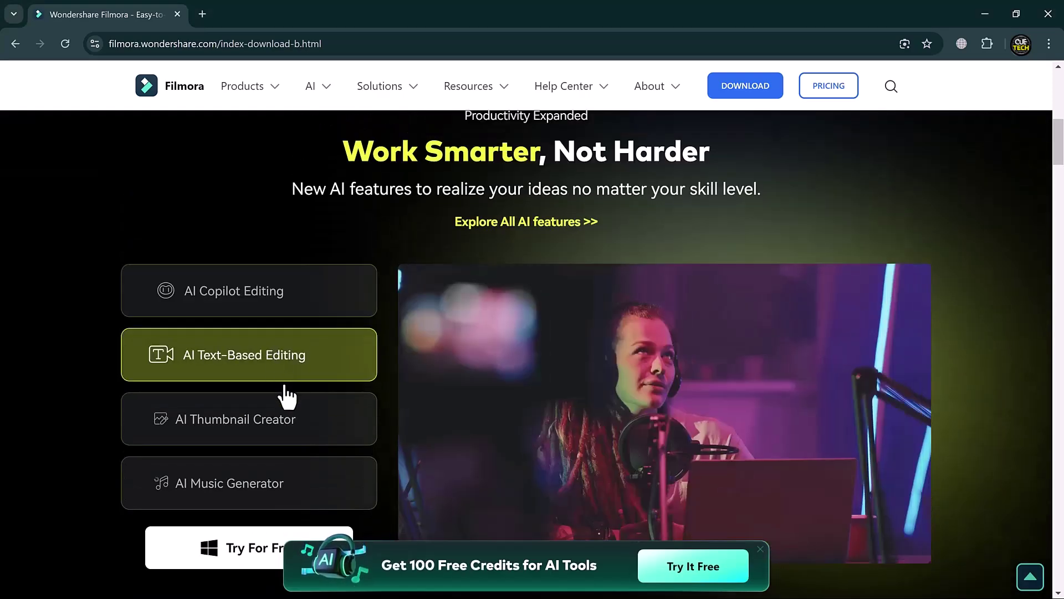
{"action": "left_click", "coordinate": [278, 430]}
{"action": "scroll", "coordinate": [277, 430], "scroll_direction": "down", "scroll_amount": 1}
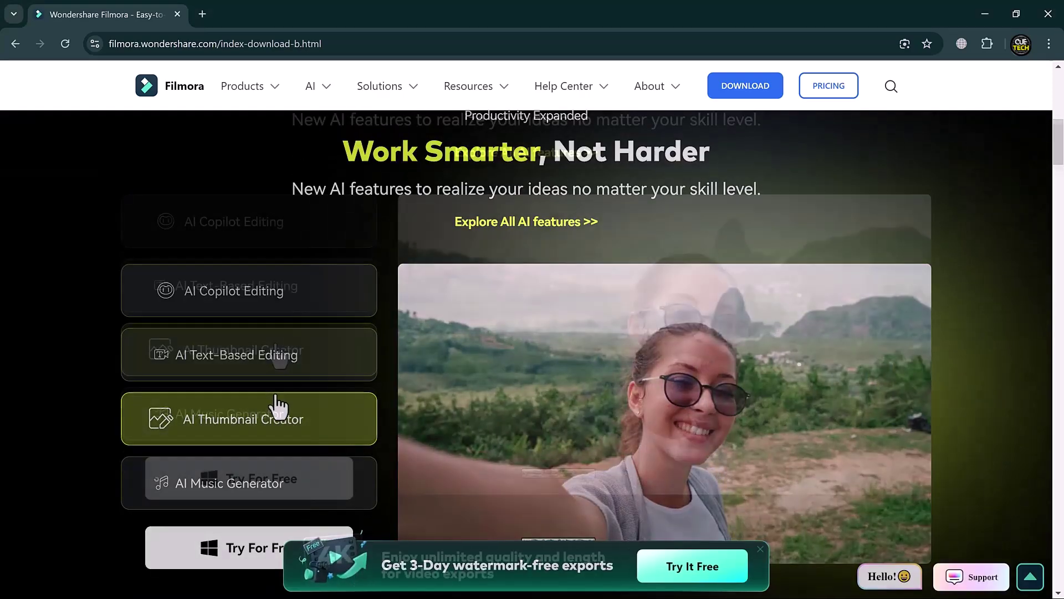
{"action": "left_click", "coordinate": [274, 405]}
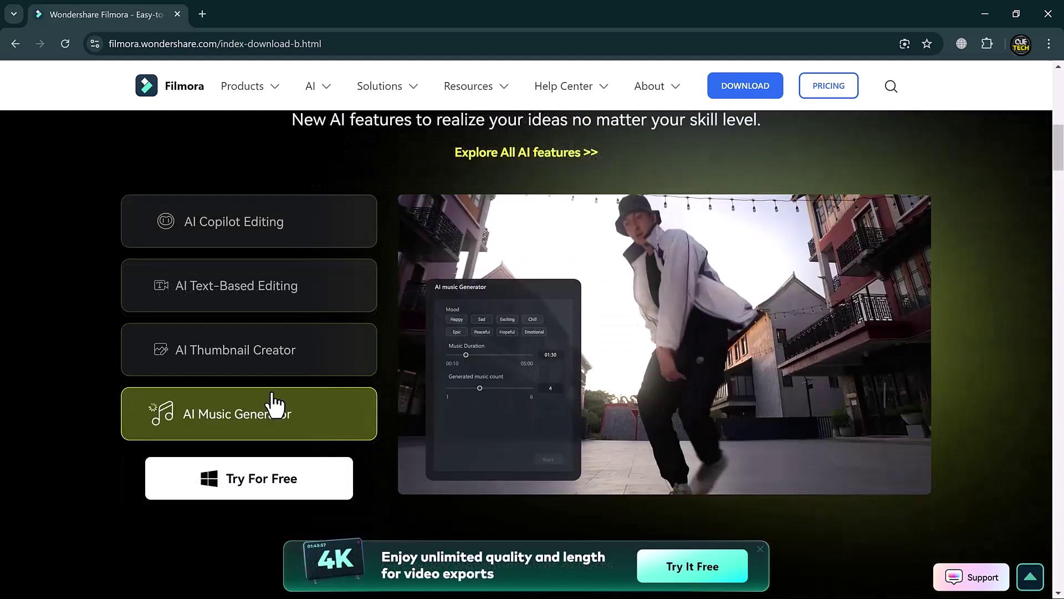
{"action": "scroll", "coordinate": [274, 397], "scroll_direction": "down", "scroll_amount": 1}
{"action": "scroll", "coordinate": [271, 377], "scroll_direction": "down", "scroll_amount": 6}
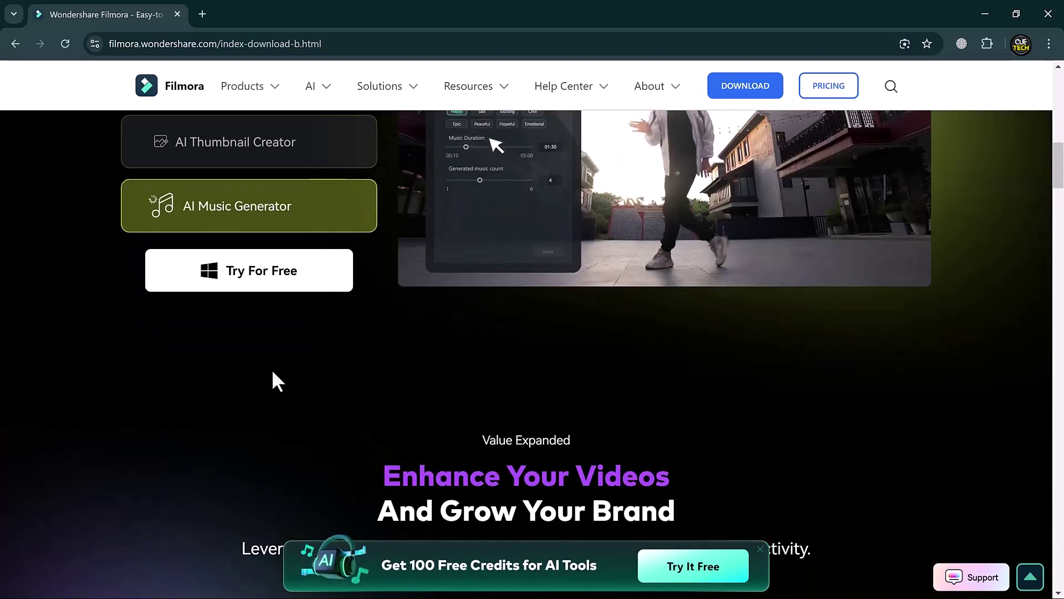
{"action": "scroll", "coordinate": [276, 364], "scroll_direction": "down", "scroll_amount": 10}
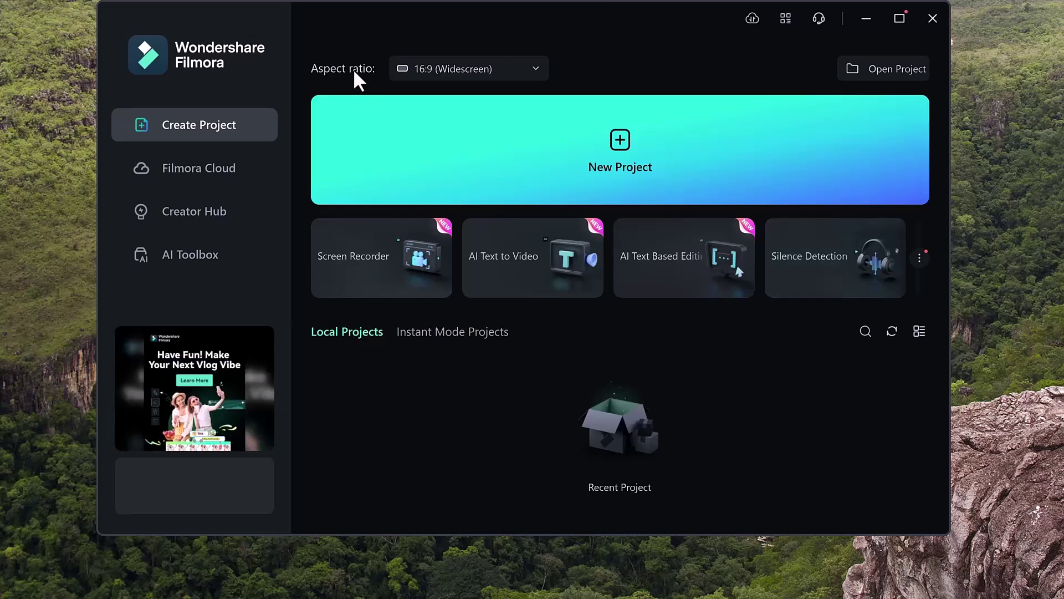
{"action": "left_click", "coordinate": [448, 75]}
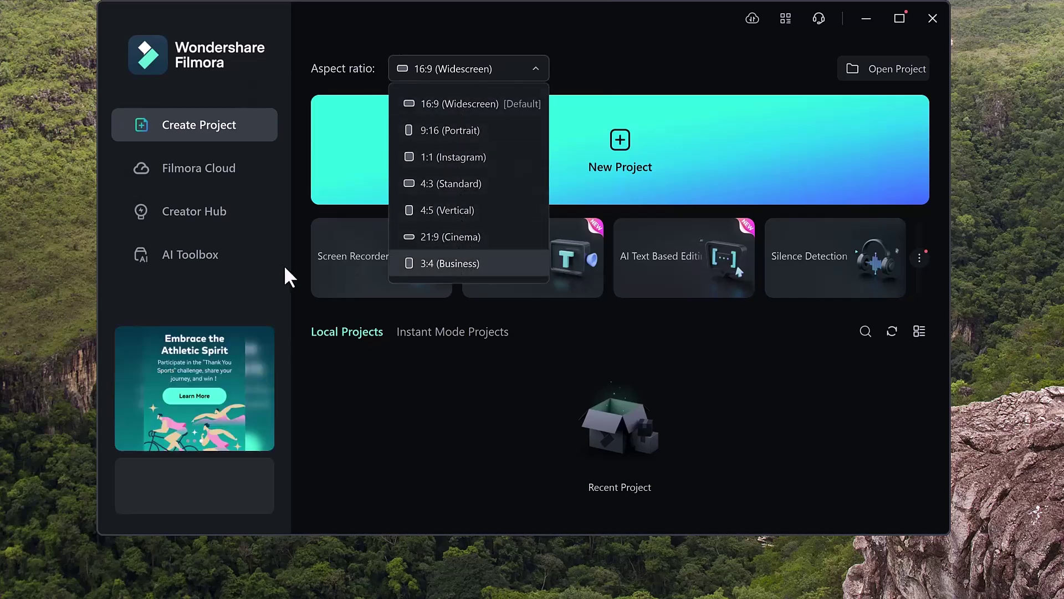
{"action": "left_click", "coordinate": [196, 254]}
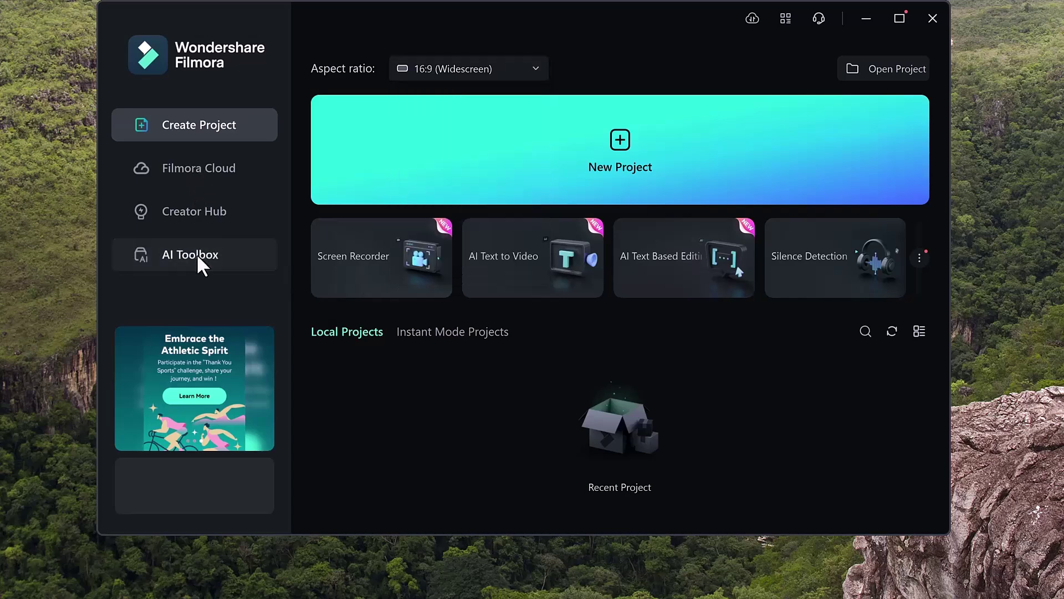
{"action": "left_click", "coordinate": [196, 254]}
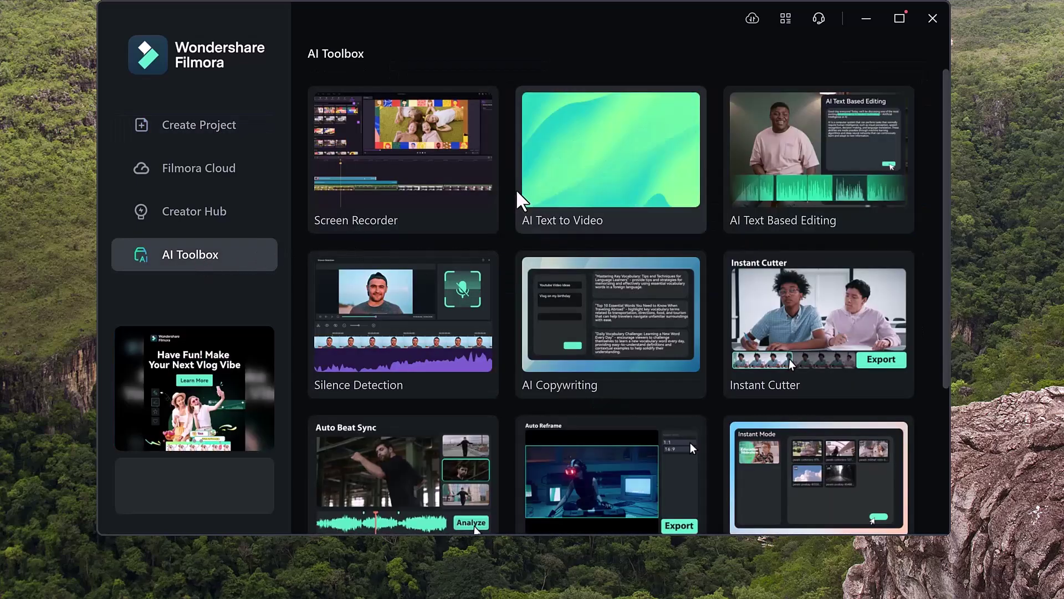
{"action": "scroll", "coordinate": [507, 194], "scroll_direction": "down", "scroll_amount": 3}
{"action": "scroll", "coordinate": [480, 427], "scroll_direction": "up", "scroll_amount": 3}
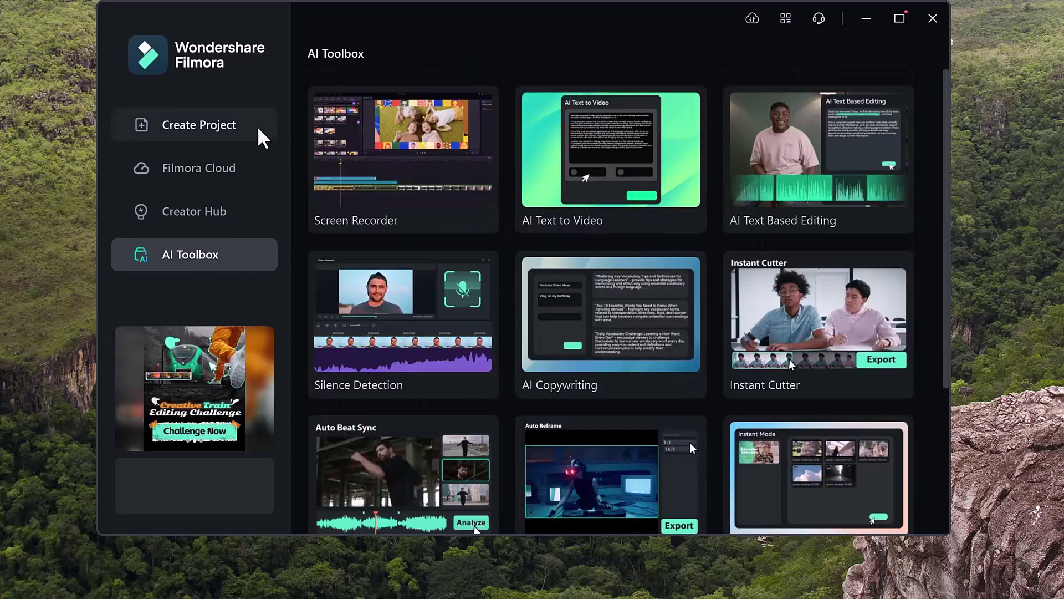
{"action": "left_click", "coordinate": [224, 133]}
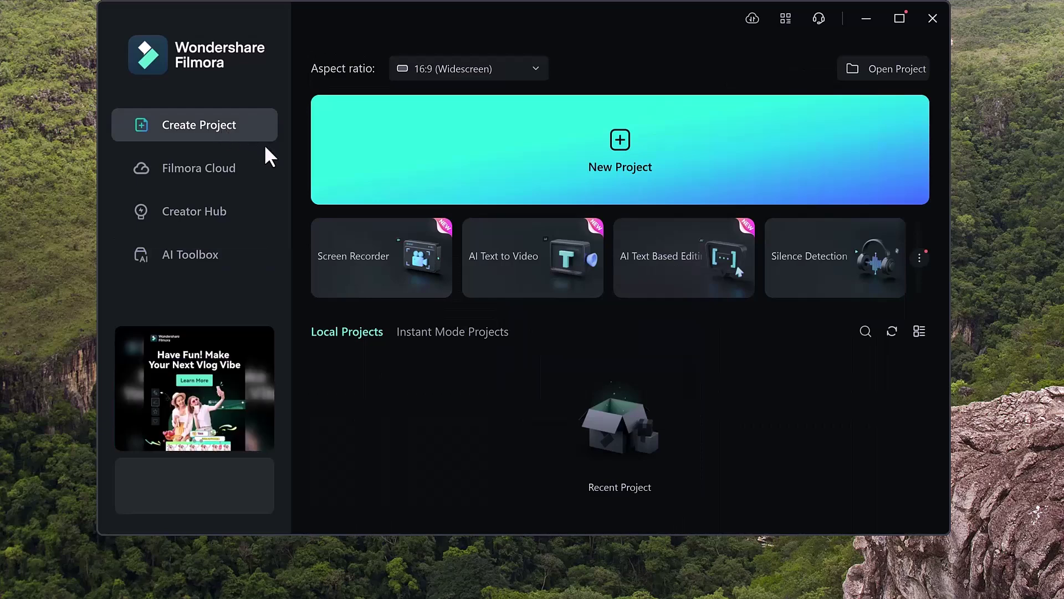
Step: Start a new empty project and browse the Stock Media, Audio and Titles libraries
{"action": "left_click", "coordinate": [630, 147]}
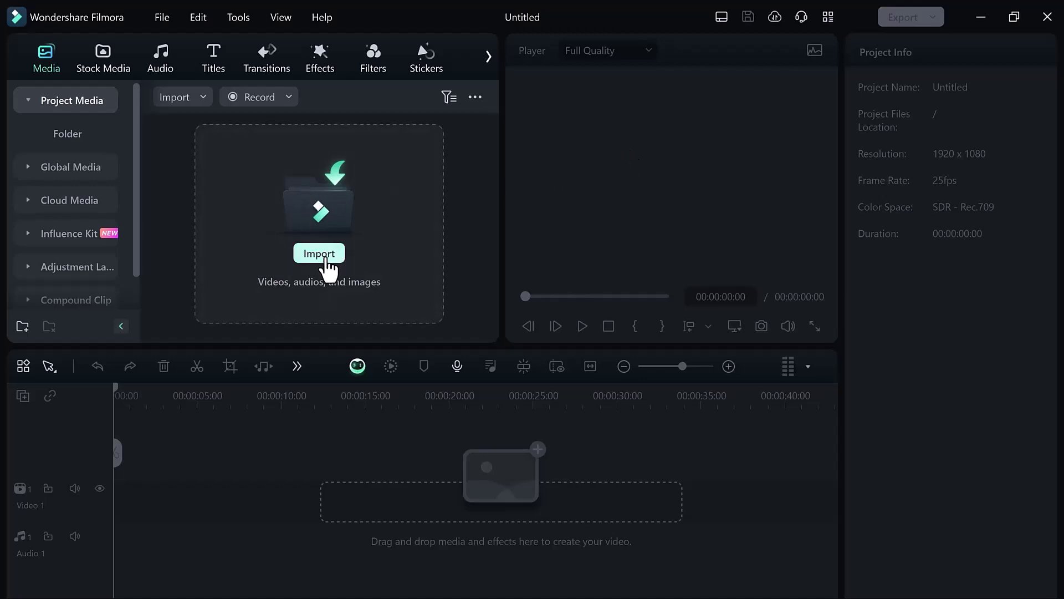
{"action": "left_click", "coordinate": [315, 249]}
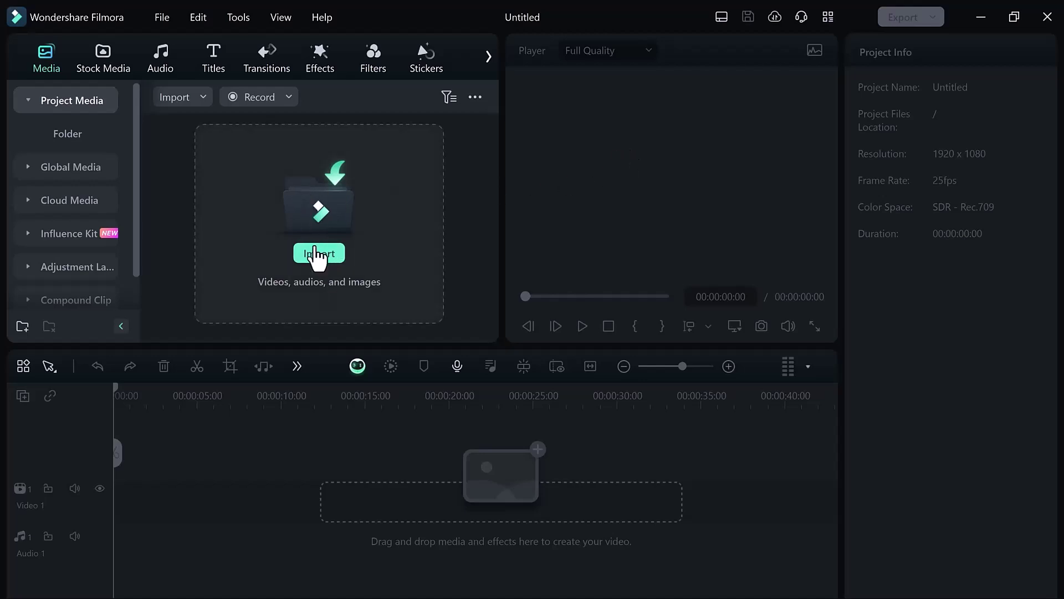
{"action": "left_click", "coordinate": [107, 64]}
{"action": "left_click", "coordinate": [164, 60]}
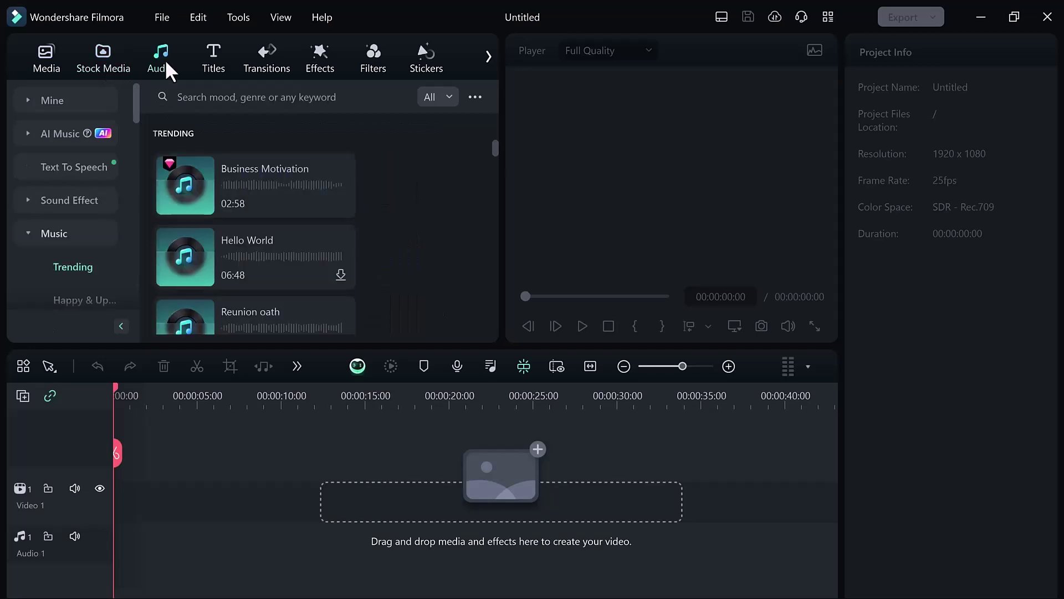
{"action": "left_click", "coordinate": [214, 59]}
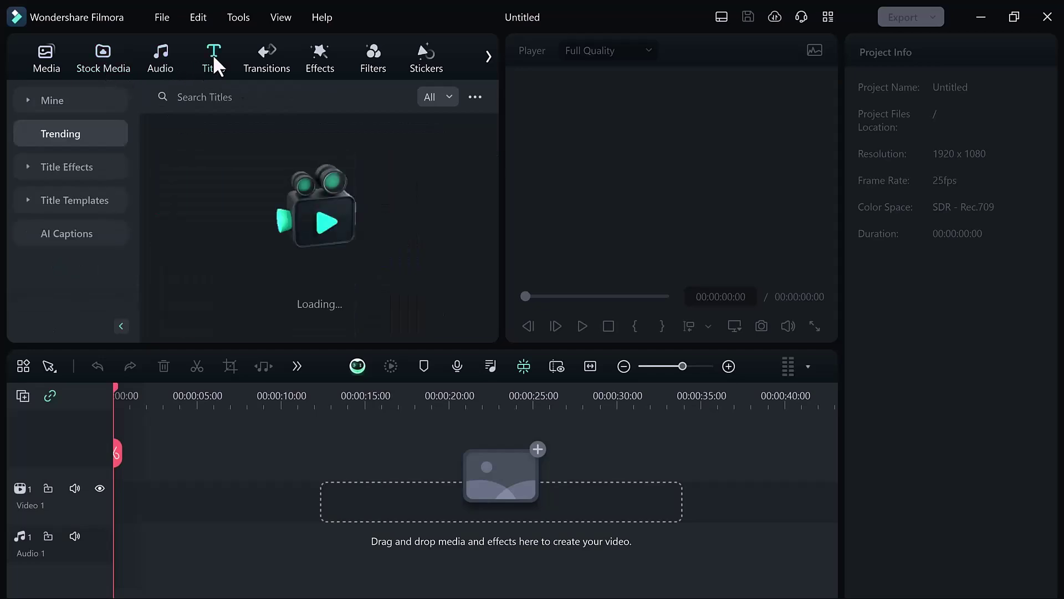
Step: Look through the Transitions, Effects and Stickers libraries, then settle on the Audio music library
{"action": "left_click", "coordinate": [264, 48]}
{"action": "left_click", "coordinate": [321, 55]}
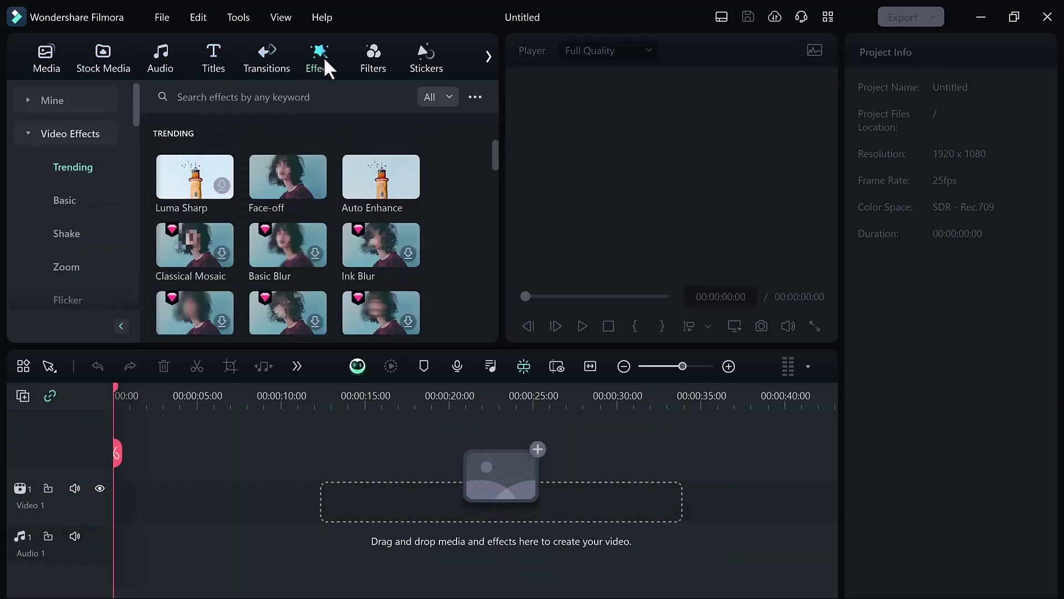
{"action": "left_click", "coordinate": [403, 62]}
{"action": "left_click", "coordinate": [42, 64]}
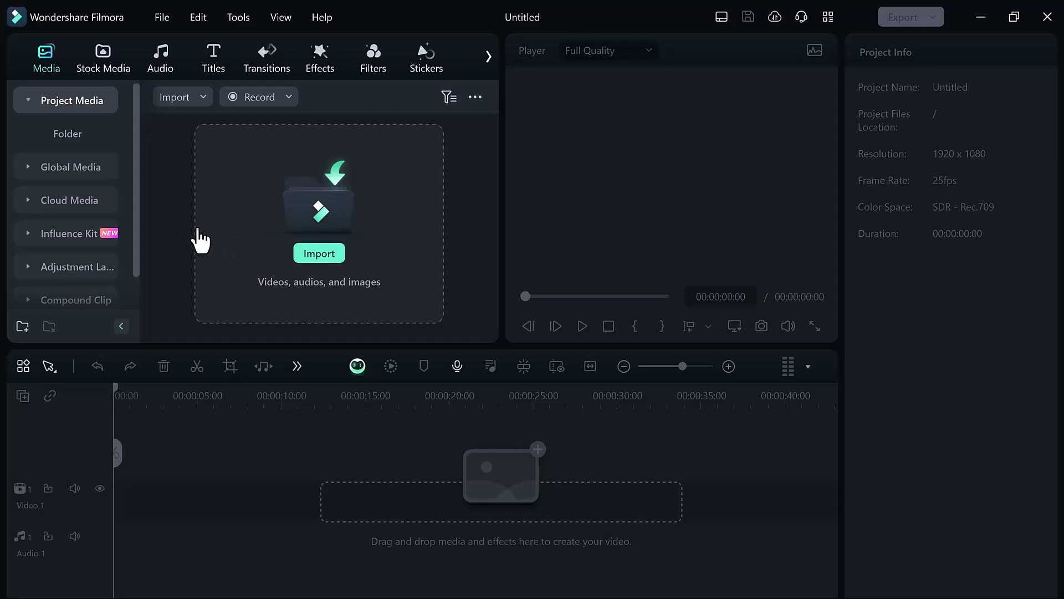
{"action": "left_click", "coordinate": [160, 58]}
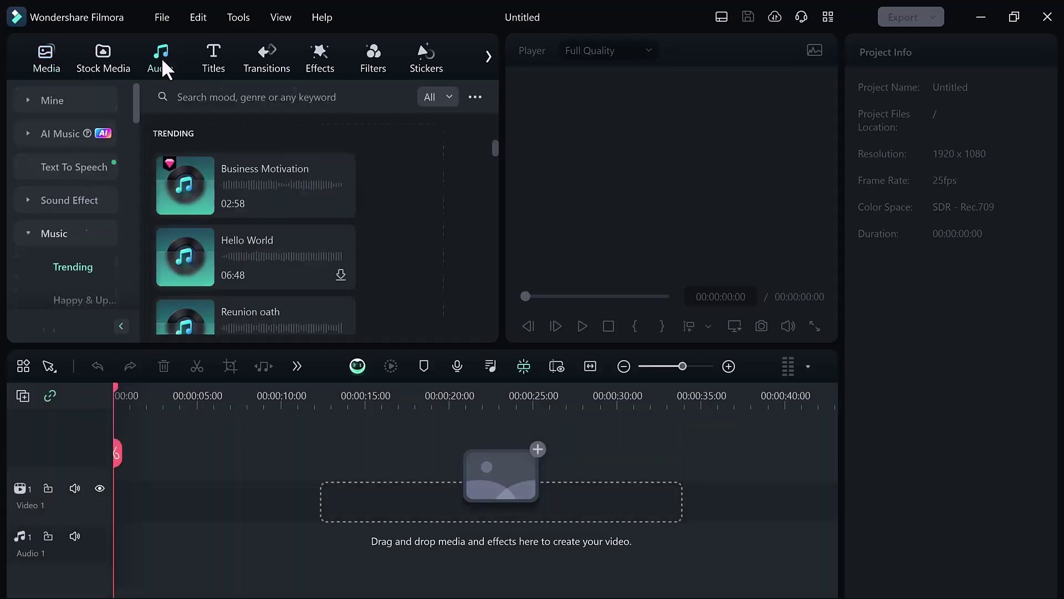
Step: Open AI Music and set the mood tag to Suspense after trying Sad and Epic
{"action": "left_click", "coordinate": [75, 136]}
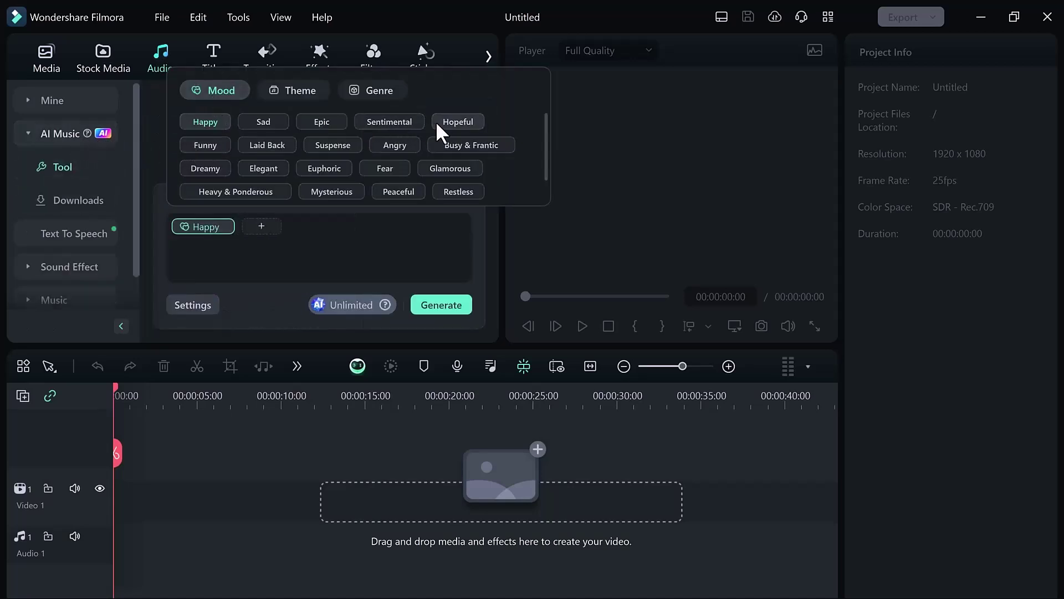
{"action": "scroll", "coordinate": [223, 148], "scroll_direction": "down", "scroll_amount": 1}
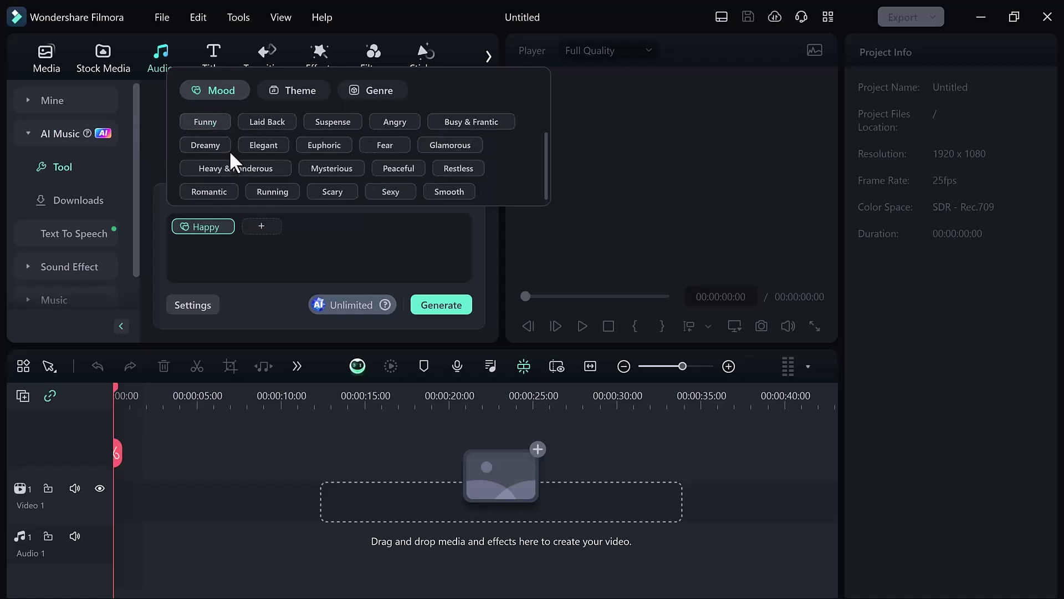
{"action": "scroll", "coordinate": [285, 168], "scroll_direction": "up", "scroll_amount": 1}
{"action": "left_click", "coordinate": [268, 125]}
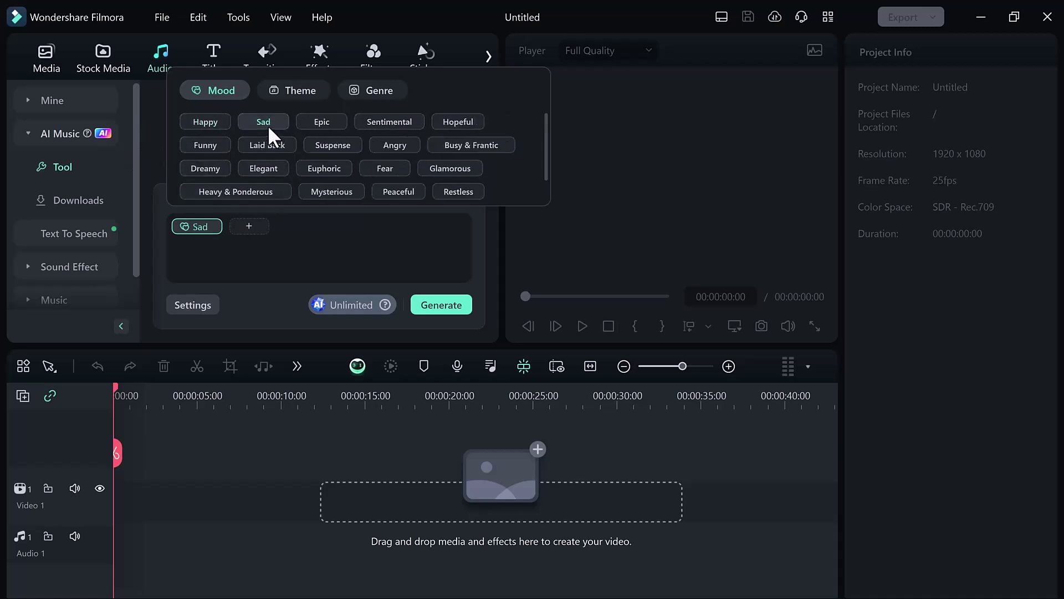
{"action": "left_click", "coordinate": [326, 120]}
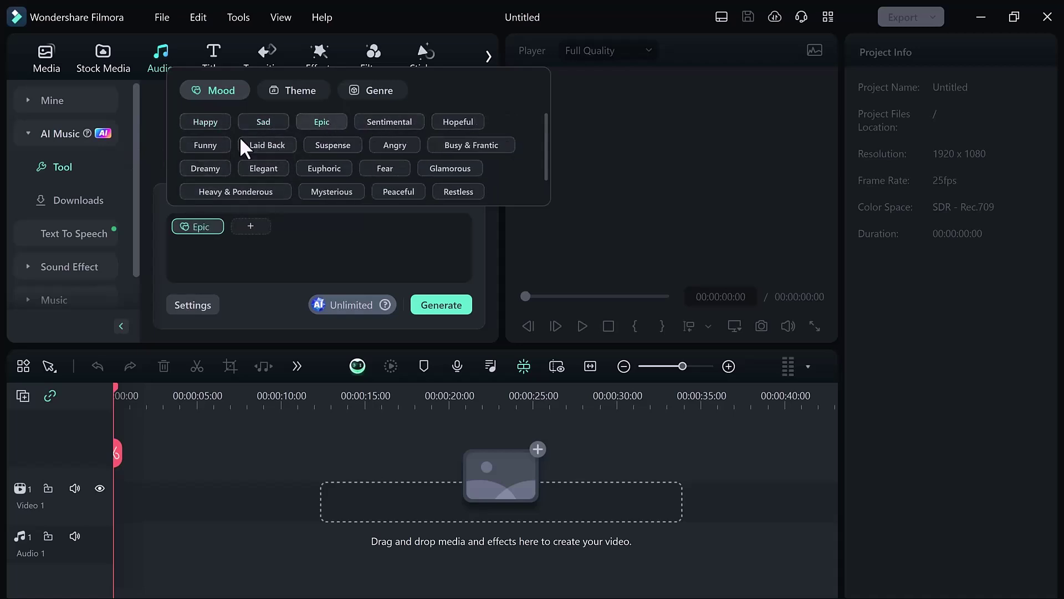
{"action": "left_click", "coordinate": [334, 146]}
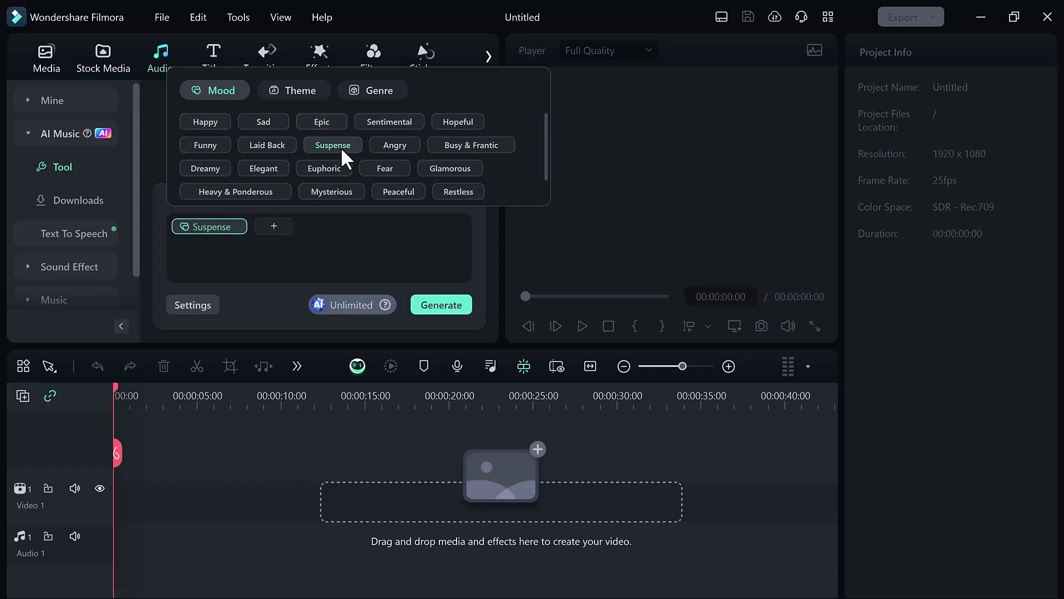
Step: Add the Travel theme tag and the HipHop genre tag
{"action": "left_click", "coordinate": [298, 88]}
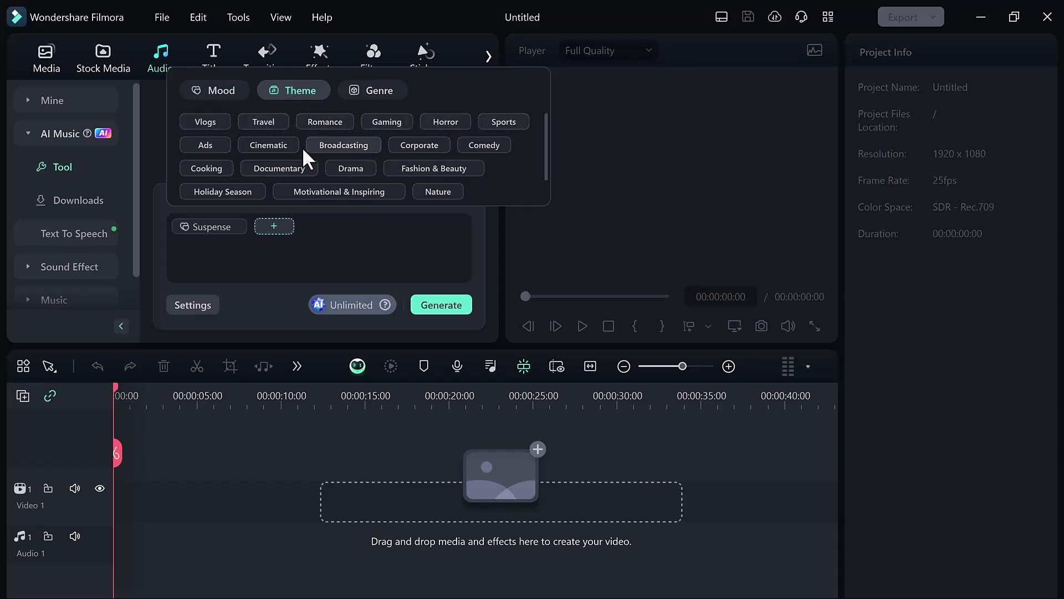
{"action": "left_click", "coordinate": [266, 121]}
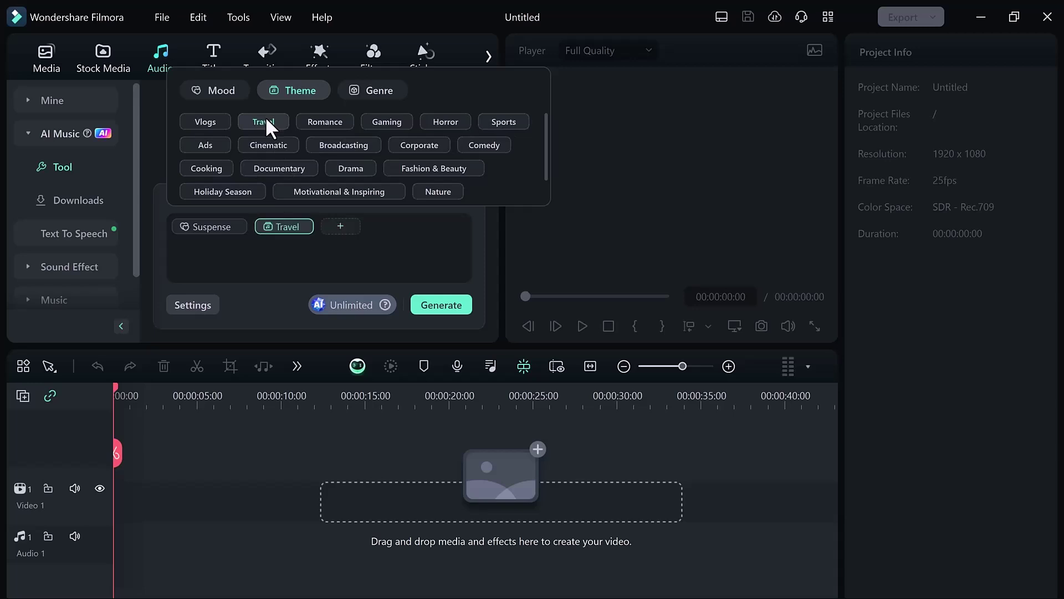
{"action": "left_click", "coordinate": [358, 91]}
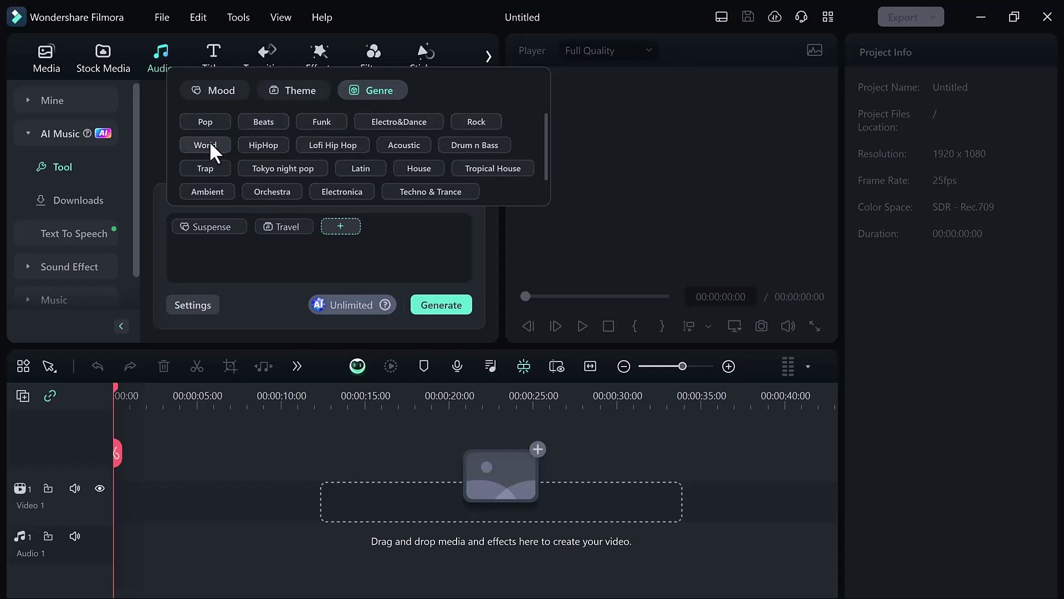
{"action": "left_click", "coordinate": [250, 146]}
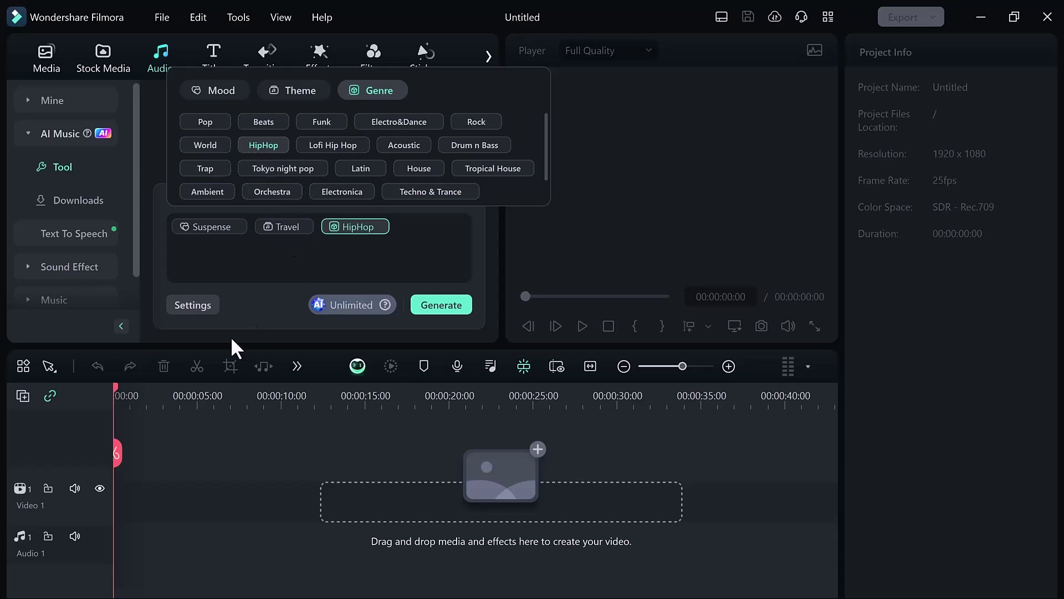
Step: In AI Music settings, keep Normal tempo, set duration to 03:00 and a track count of 3
{"action": "left_click", "coordinate": [189, 305]}
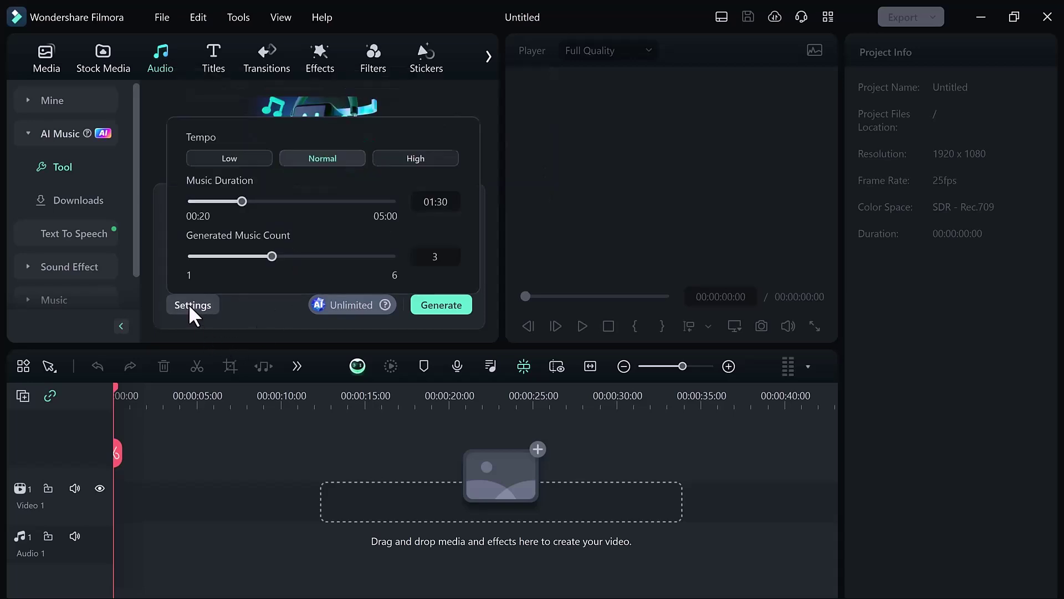
{"action": "left_click", "coordinate": [226, 157]}
{"action": "left_click", "coordinate": [326, 156]}
{"action": "left_click", "coordinate": [392, 157]}
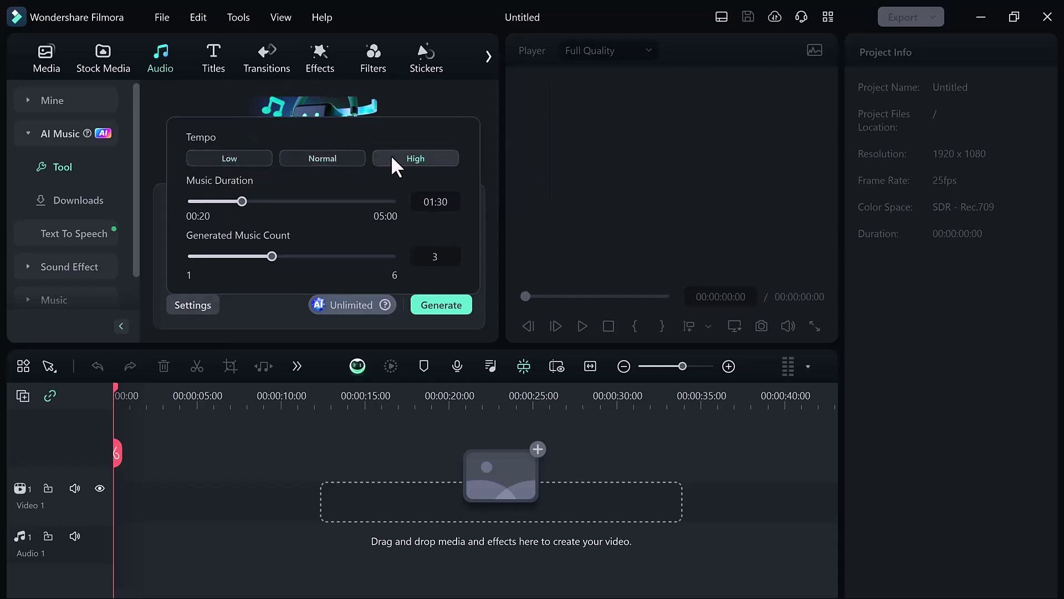
{"action": "left_click", "coordinate": [324, 158]}
{"action": "left_click_drag", "start_coordinate": [241, 201], "coordinate": [306, 201]}
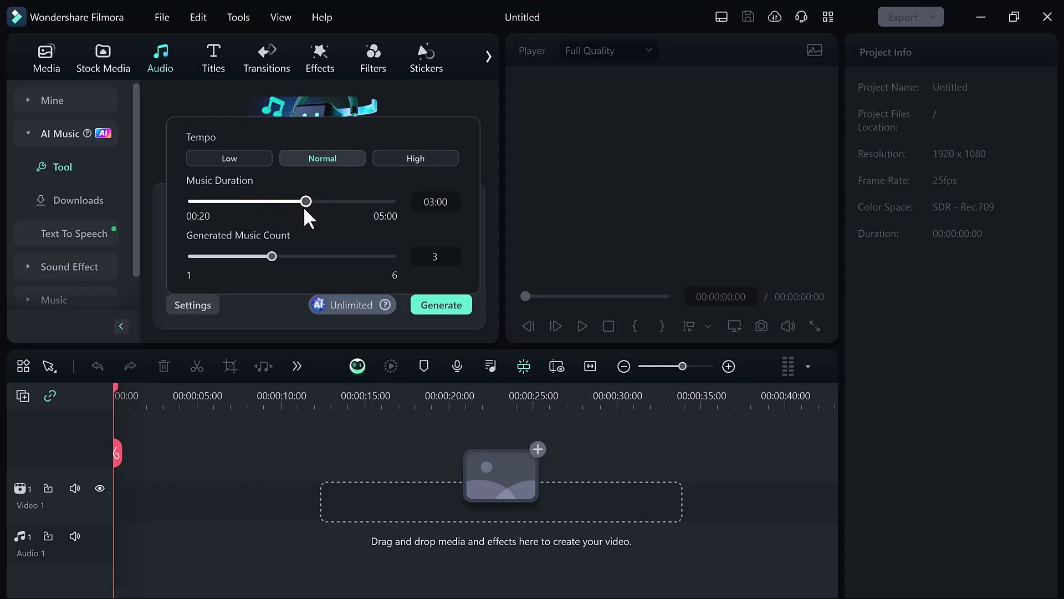
{"action": "mouse_move", "coordinate": [261, 258]}
{"action": "left_mouse_down"}
{"action": "mouse_move", "coordinate": [324, 254]}
{"action": "mouse_move", "coordinate": [270, 253]}
{"action": "left_mouse_up"}
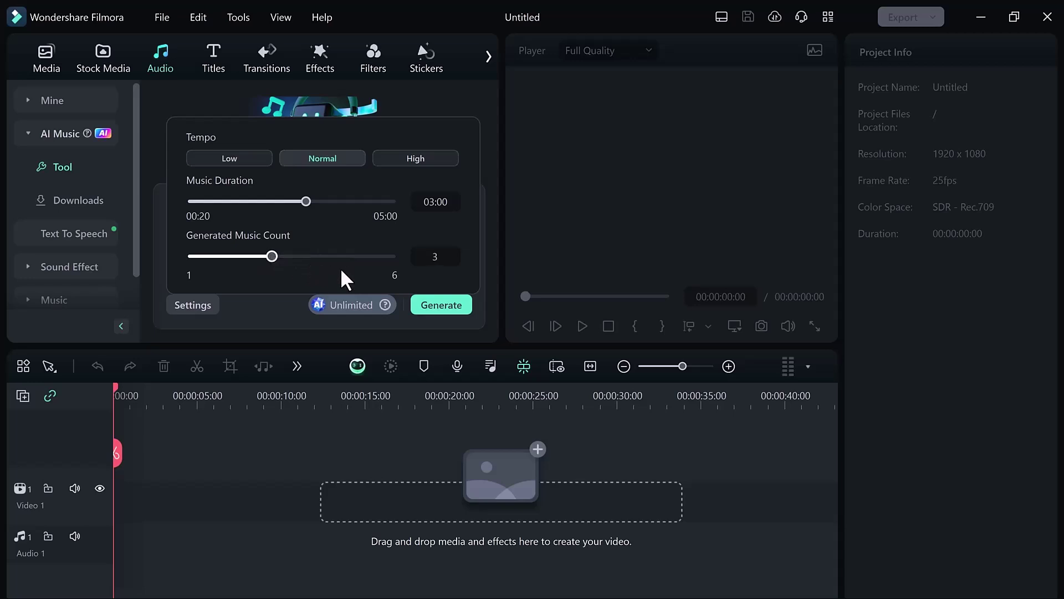
Step: Generate the music and scroll to the new 02:57 Suspense_Travel_HipHop track
{"action": "left_click", "coordinate": [437, 305]}
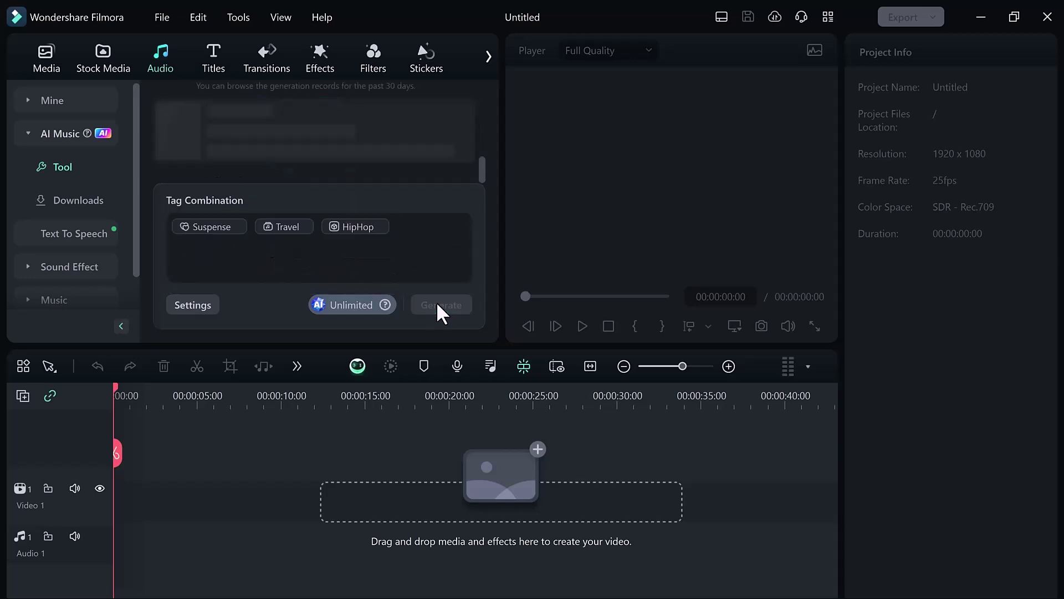
{"action": "scroll", "coordinate": [396, 161], "scroll_direction": "up", "scroll_amount": 3}
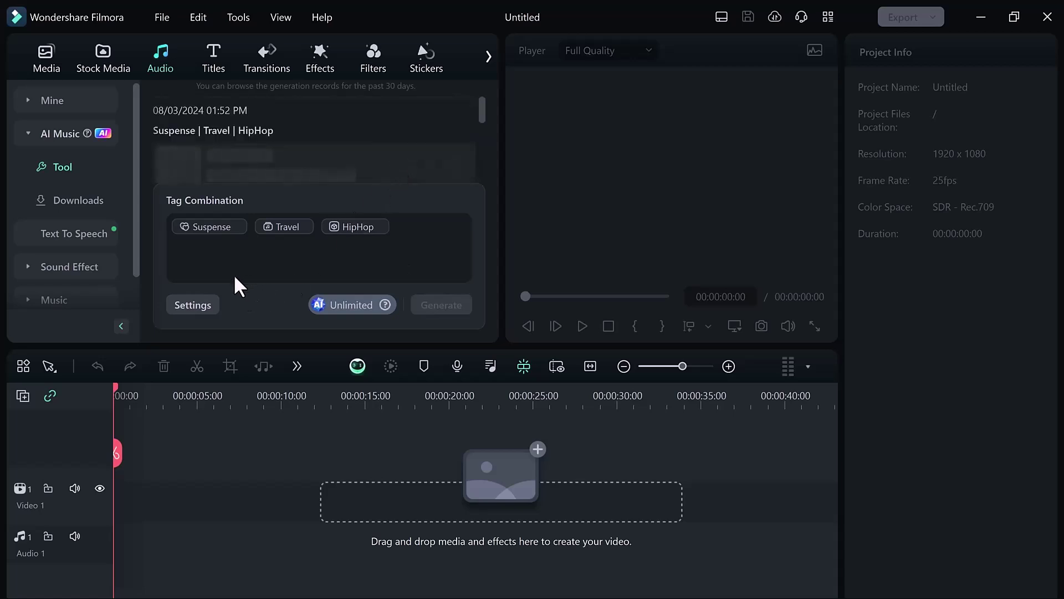
{"action": "scroll", "coordinate": [277, 138], "scroll_direction": "down", "scroll_amount": 1}
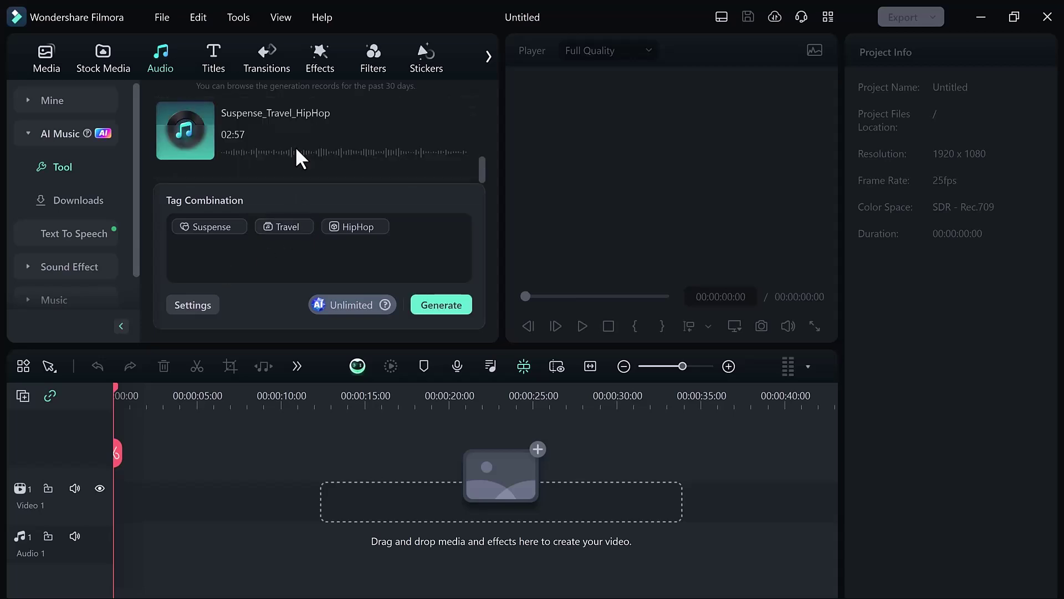
Step: Preview the new Suspense_Travel_HipHop track, skipping ahead to about 00:26 and 00:59
{"action": "left_click", "coordinate": [185, 130]}
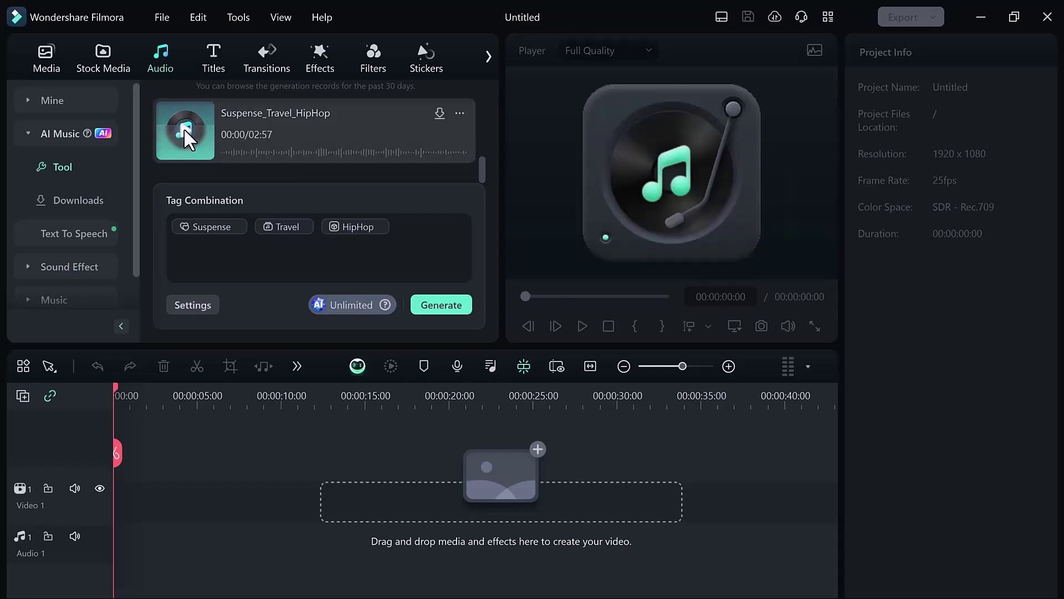
{"action": "left_click", "coordinate": [184, 128]}
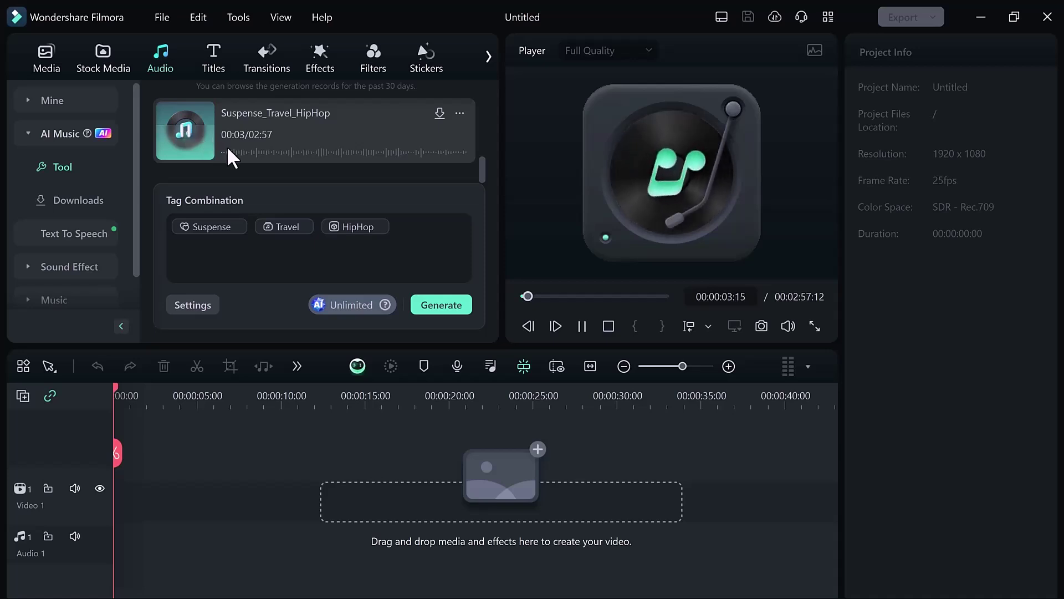
{"action": "left_click", "coordinate": [258, 151]}
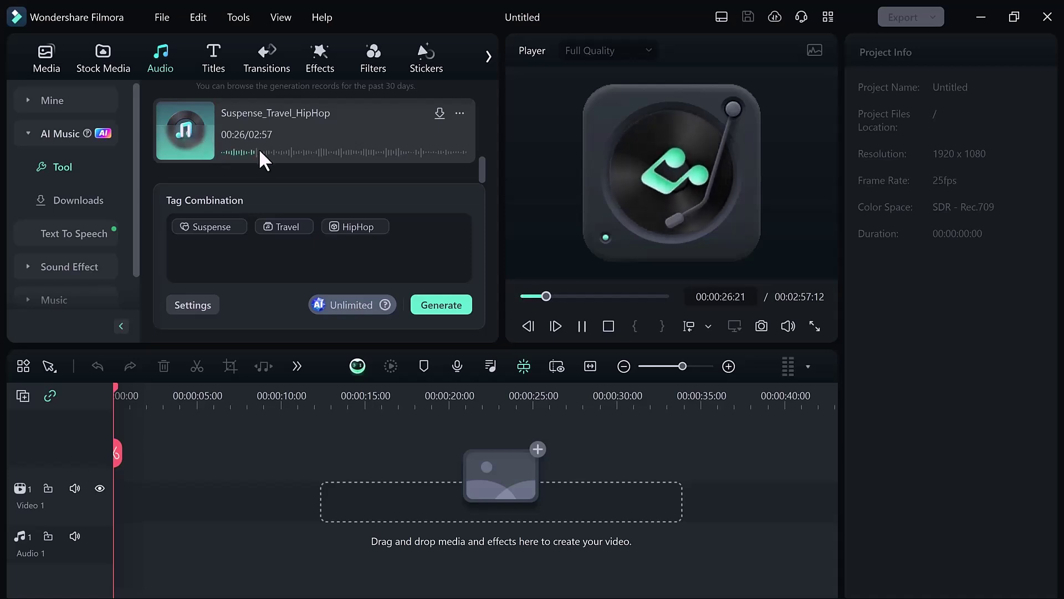
{"action": "left_click", "coordinate": [303, 150]}
Step: Preview the 02:55 version, skipping to 00:36, 01:14 and 01:44, then pause at 01:48
{"action": "scroll", "coordinate": [322, 159], "scroll_direction": "up", "scroll_amount": 1}
{"action": "scroll", "coordinate": [318, 155], "scroll_direction": "up", "scroll_amount": 1}
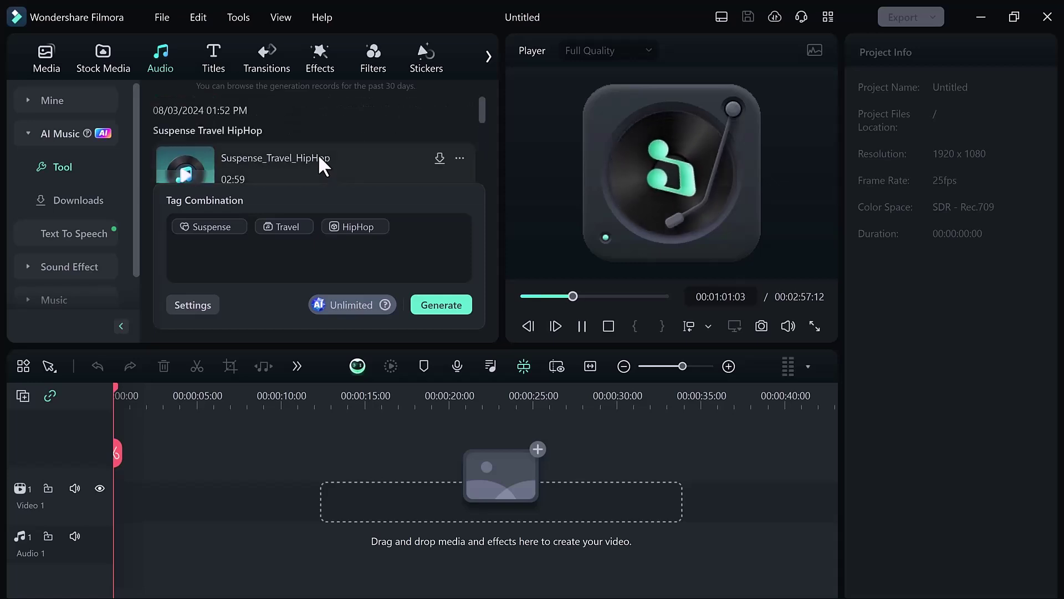
{"action": "scroll", "coordinate": [308, 150], "scroll_direction": "down", "scroll_amount": 1}
{"action": "left_click", "coordinate": [188, 144]}
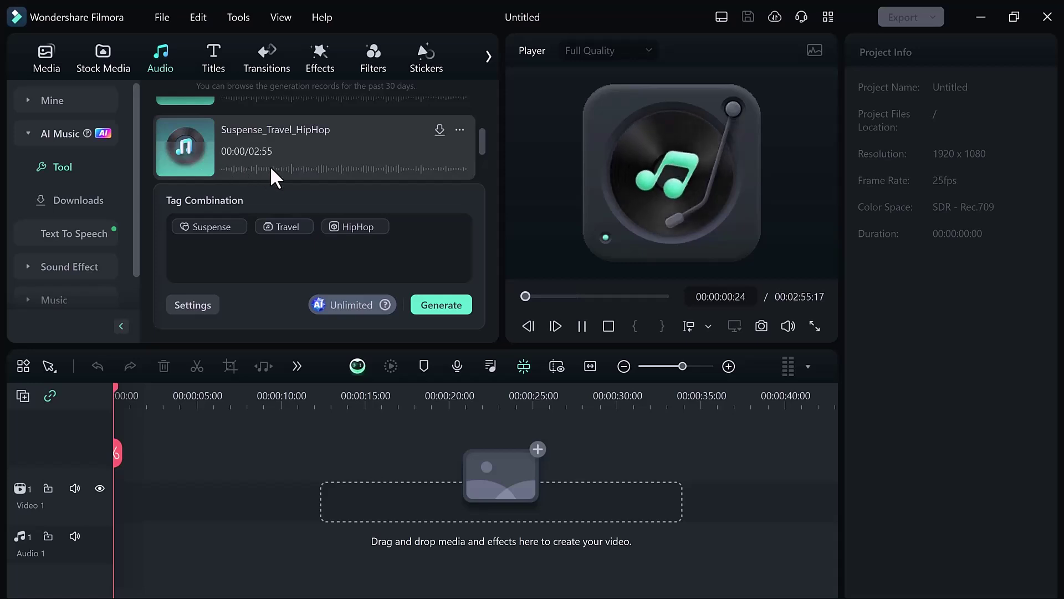
{"action": "left_click", "coordinate": [271, 165]}
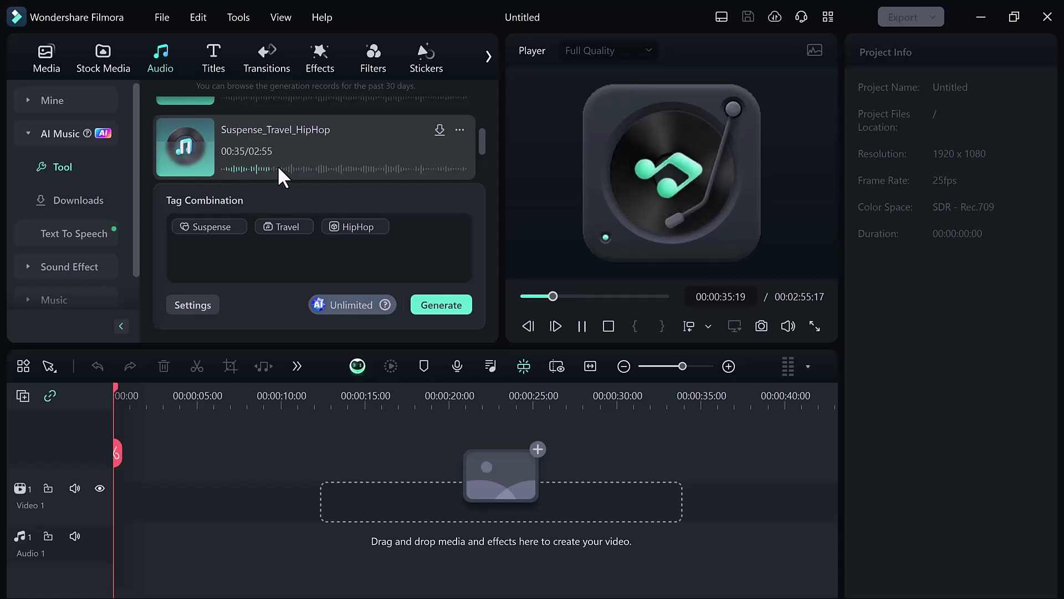
{"action": "left_click", "coordinate": [326, 168]}
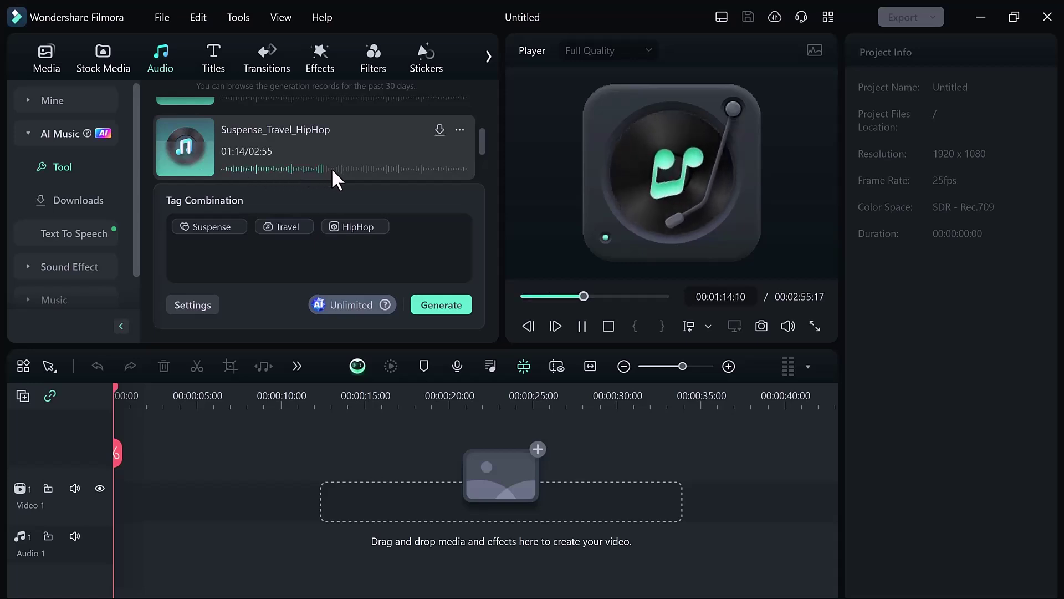
{"action": "left_click", "coordinate": [367, 165]}
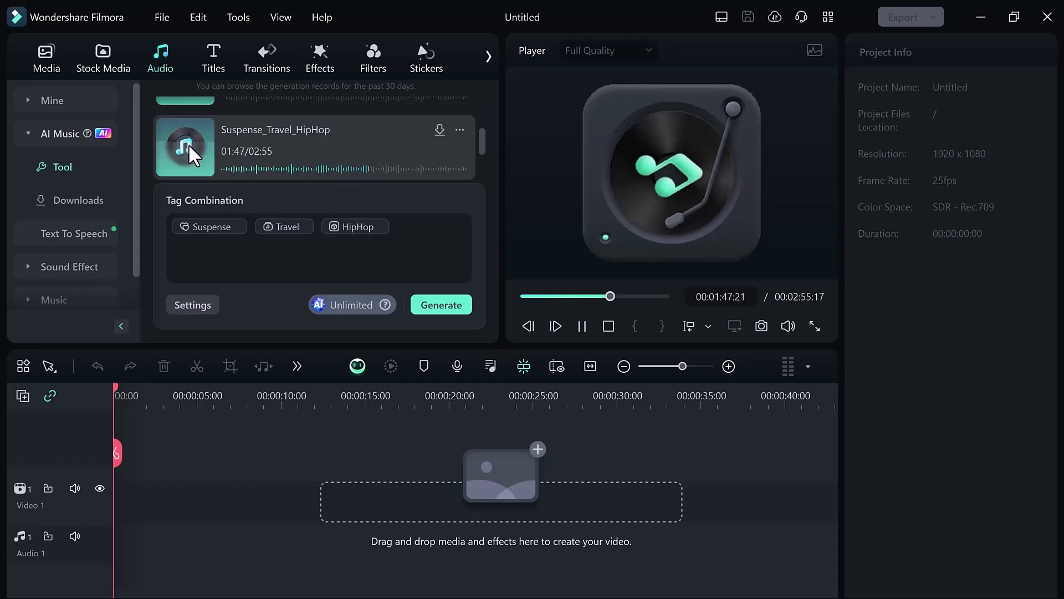
{"action": "left_click", "coordinate": [189, 144]}
Step: Play the 02:59 version, skipping to 01:04, 01:14 and 01:47, then stop it loaded
{"action": "scroll", "coordinate": [210, 145], "scroll_direction": "up", "scroll_amount": 2}
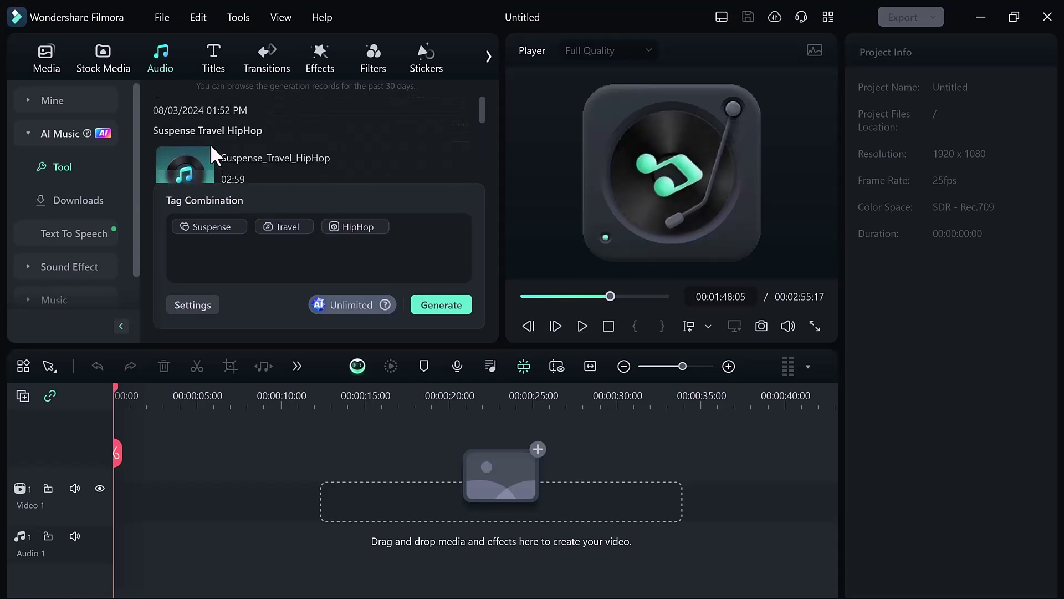
{"action": "scroll", "coordinate": [211, 144], "scroll_direction": "down", "scroll_amount": 2}
{"action": "scroll", "coordinate": [211, 144], "scroll_direction": "up", "scroll_amount": 2}
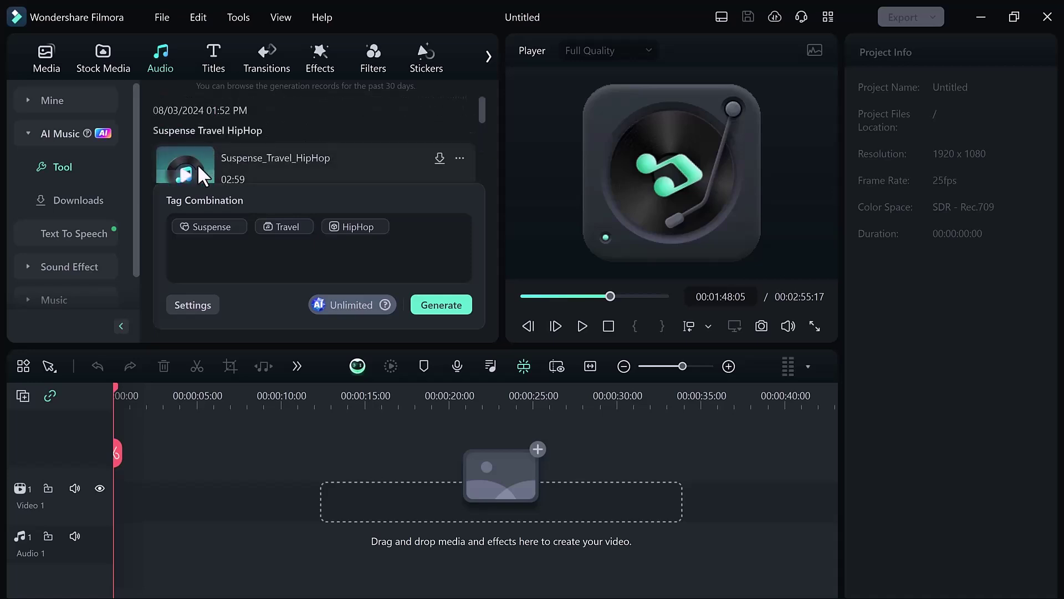
{"action": "left_click", "coordinate": [198, 168]}
{"action": "scroll", "coordinate": [481, 114], "scroll_direction": "down", "scroll_amount": 2}
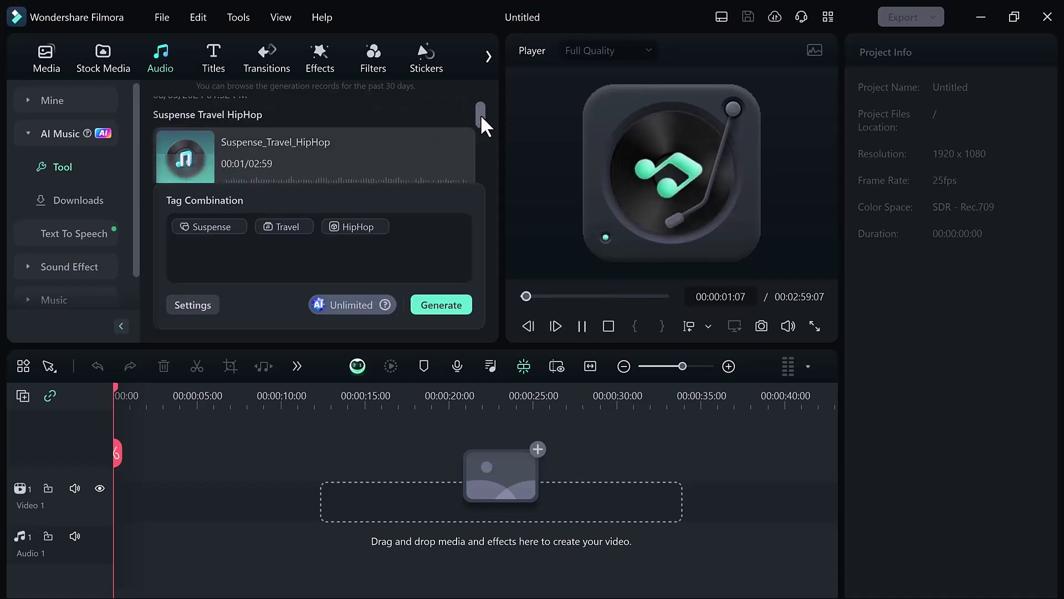
{"action": "left_click", "coordinate": [311, 171]}
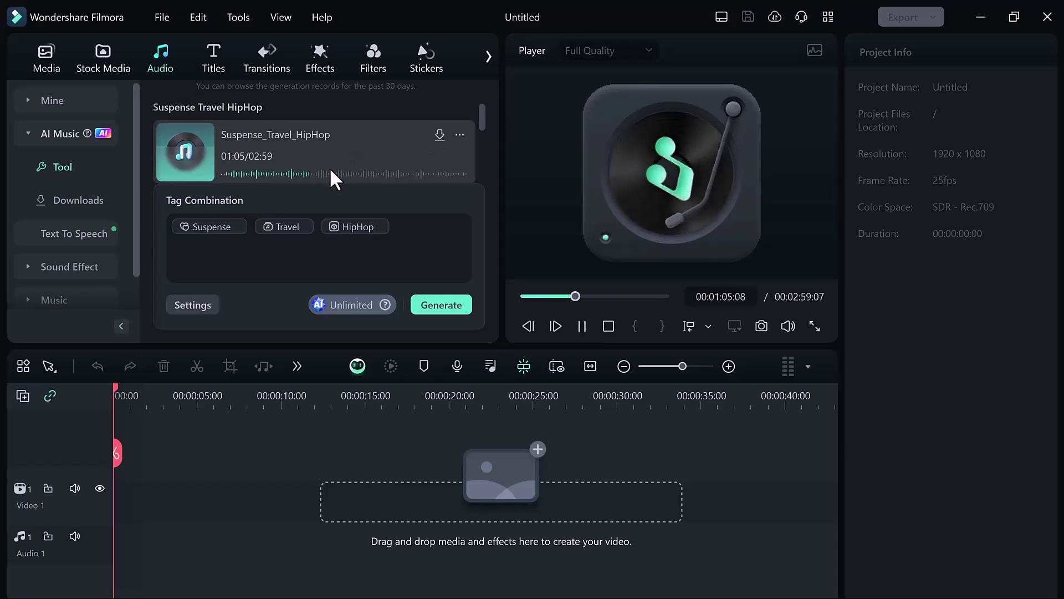
{"action": "left_click", "coordinate": [323, 171]}
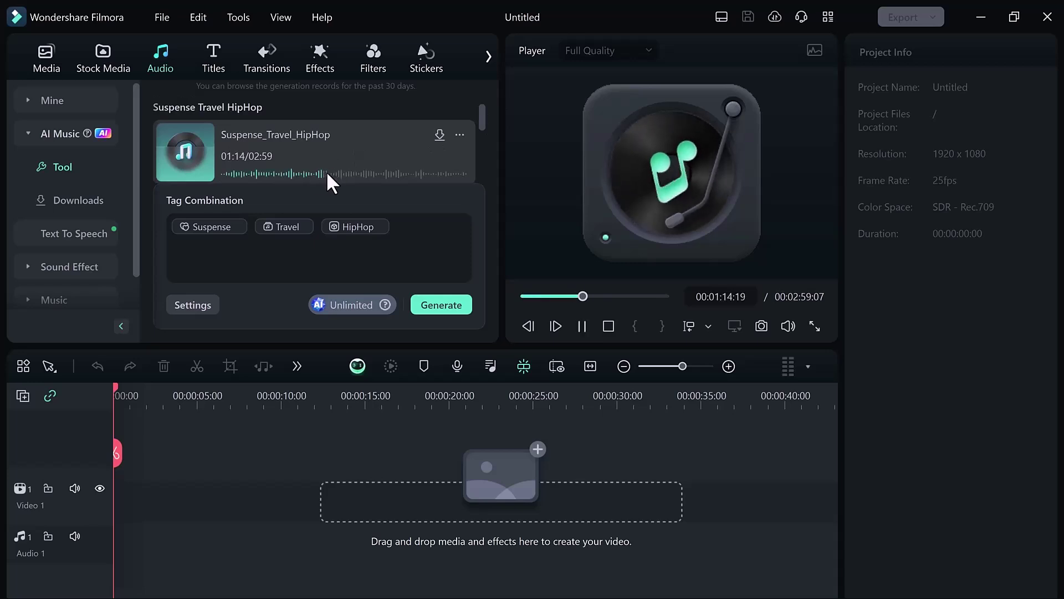
{"action": "left_click", "coordinate": [368, 171]}
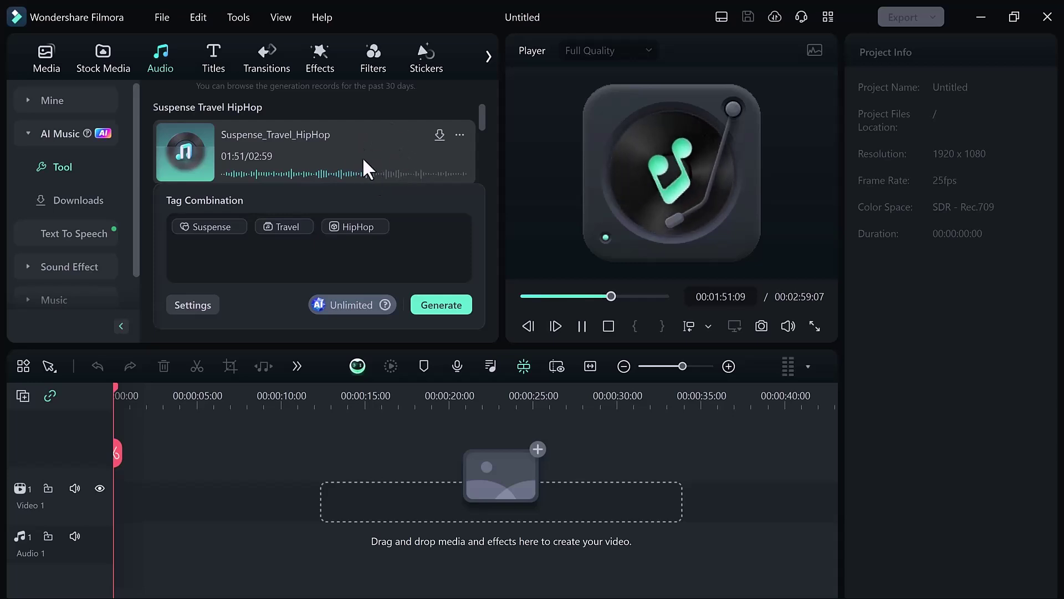
{"action": "left_click", "coordinate": [180, 150]}
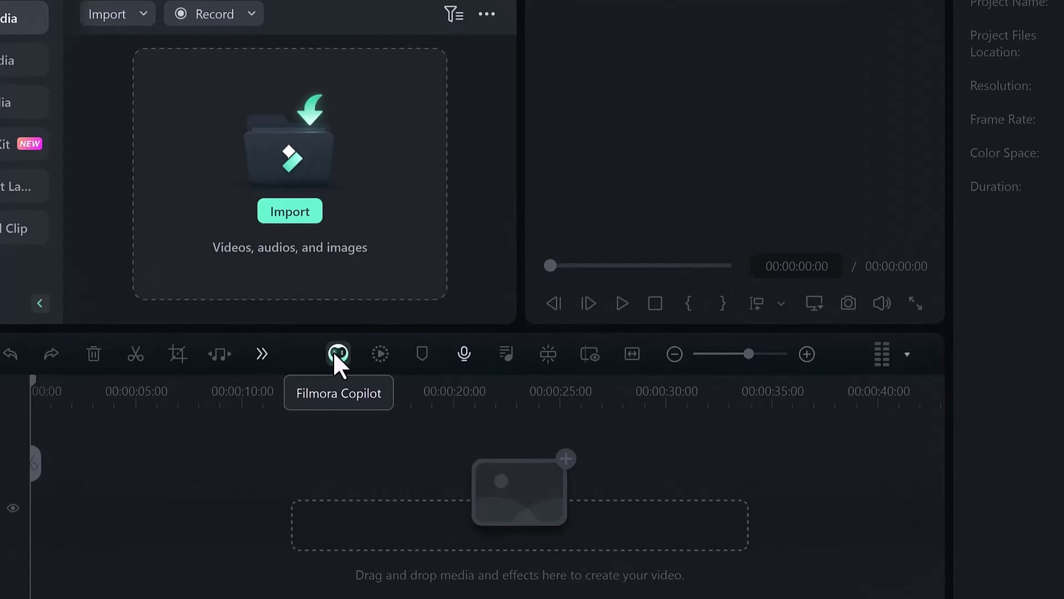
Step: Ask Filmora Copilot 'How to create beautiful image'
{"action": "left_click", "coordinate": [335, 352]}
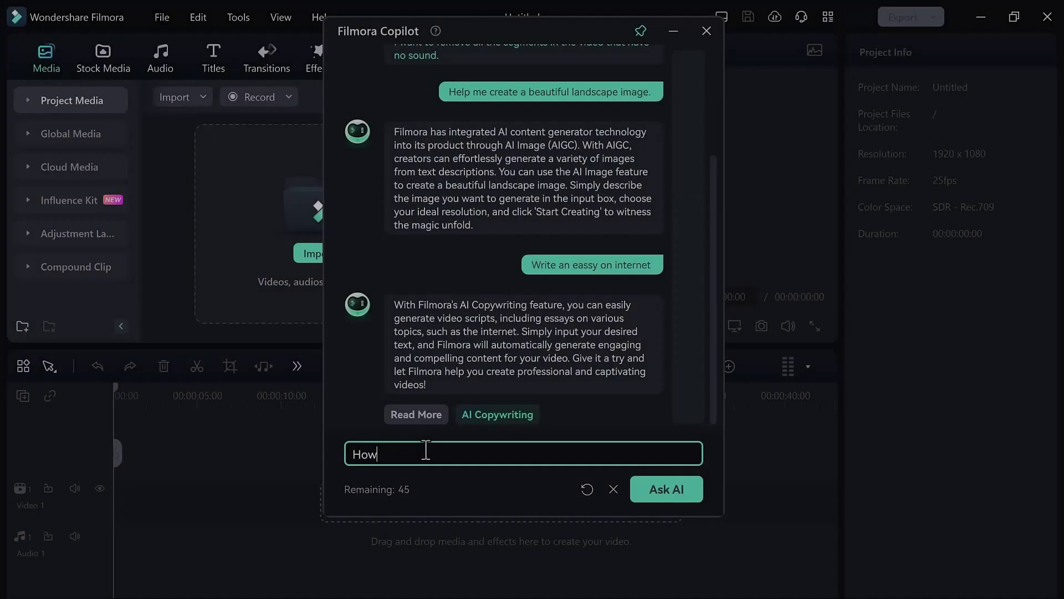
{"action": "type", "text": "to create"}
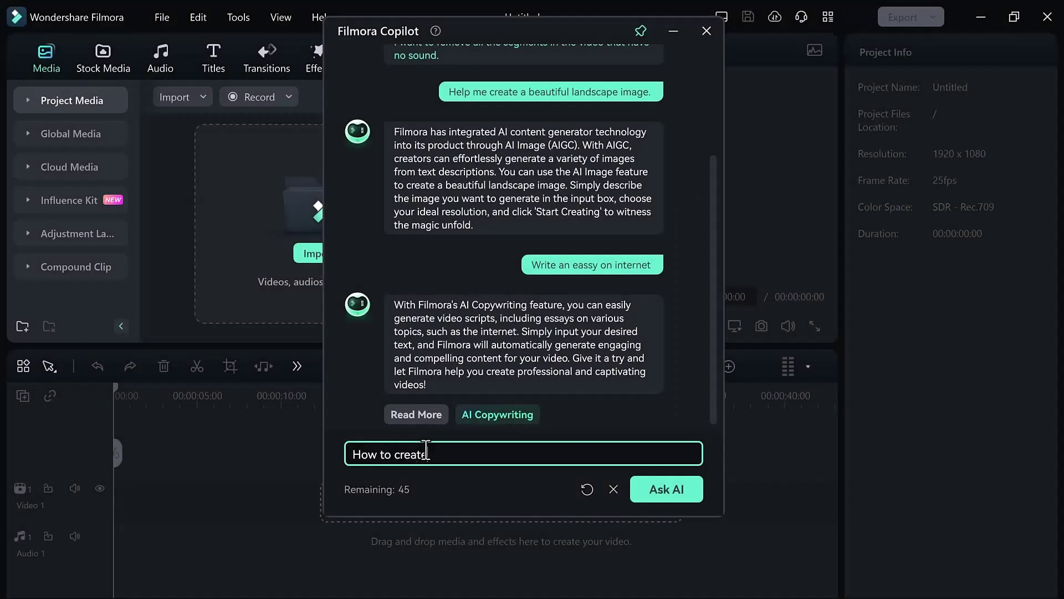
{"action": "type", "text": " beautiful image"}
{"action": "key", "text": "Return"}
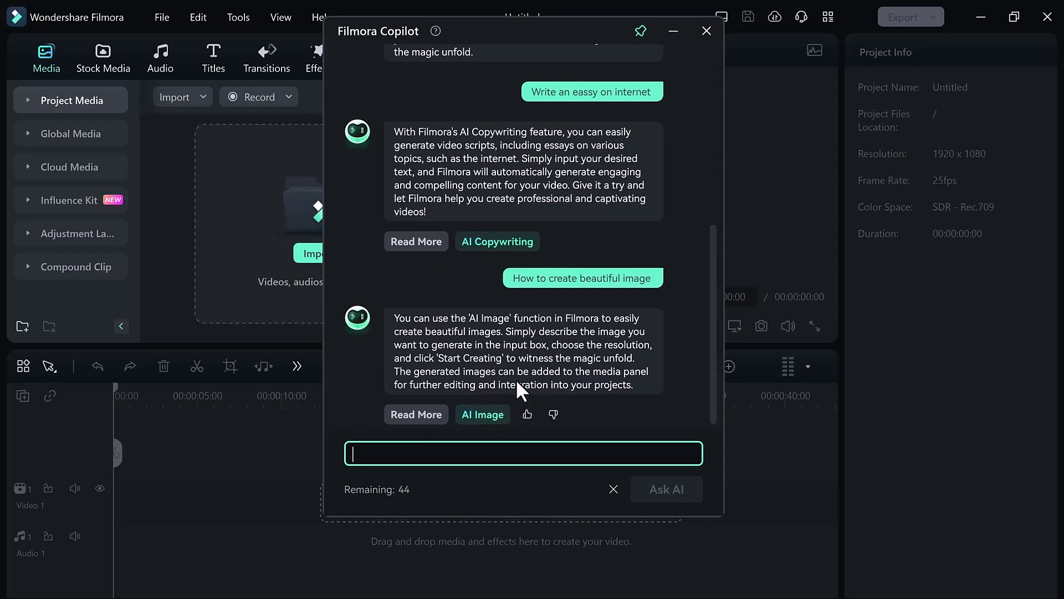
Step: Open AI Image from Copilot's answer and enter the prompt 'Duck'
{"action": "left_click", "coordinate": [485, 418]}
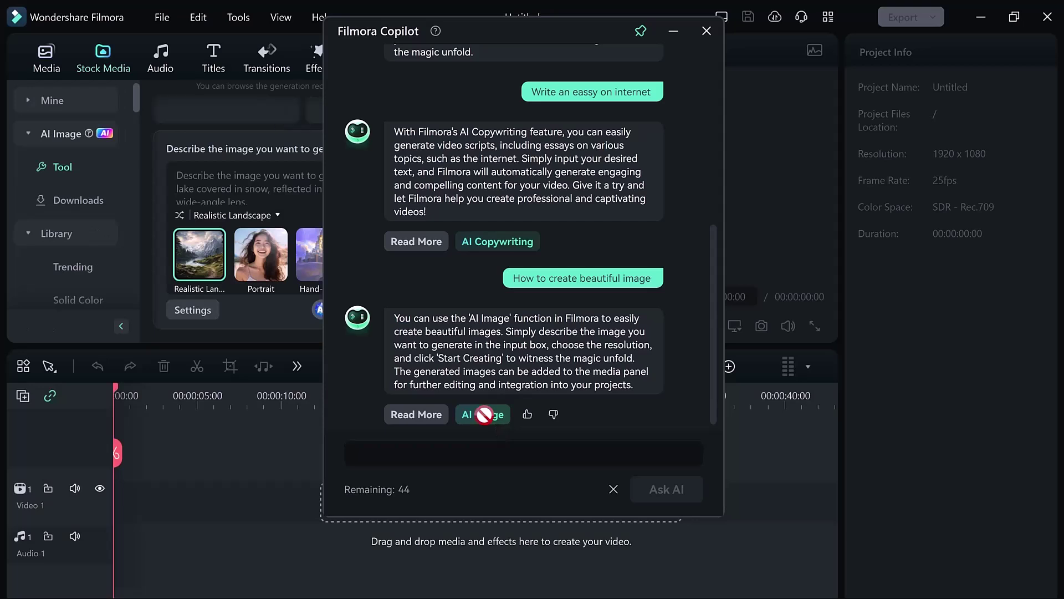
{"action": "left_click", "coordinate": [706, 31]}
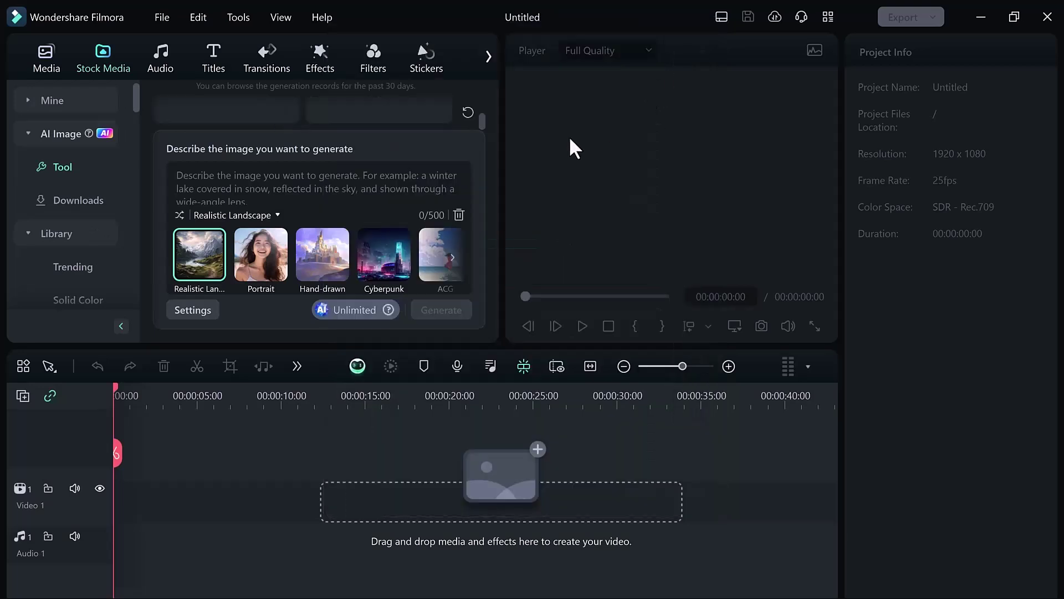
{"action": "left_click", "coordinate": [224, 175]}
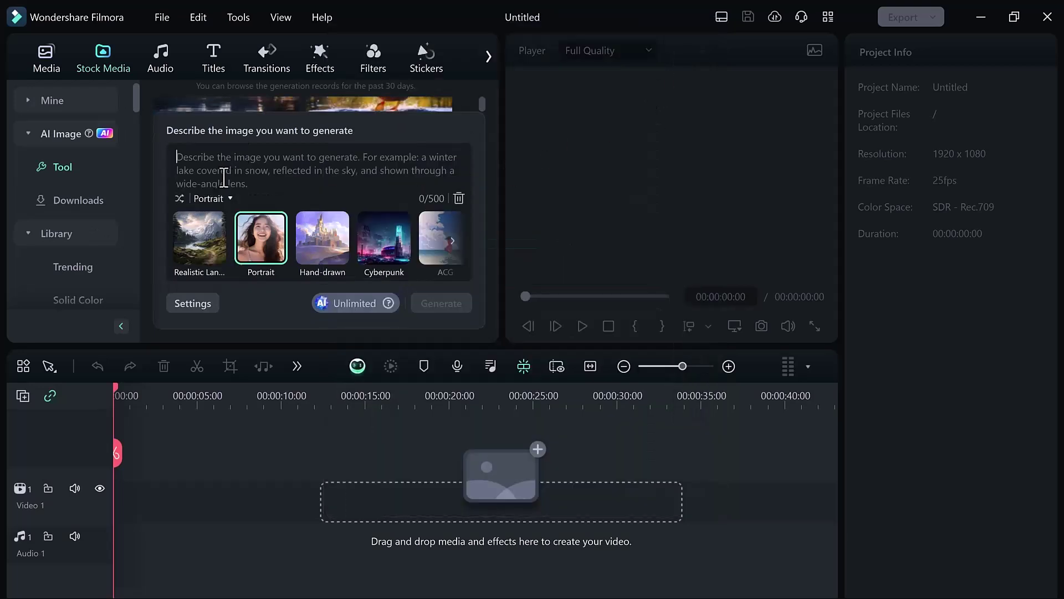
{"action": "type", "text": "Duck"}
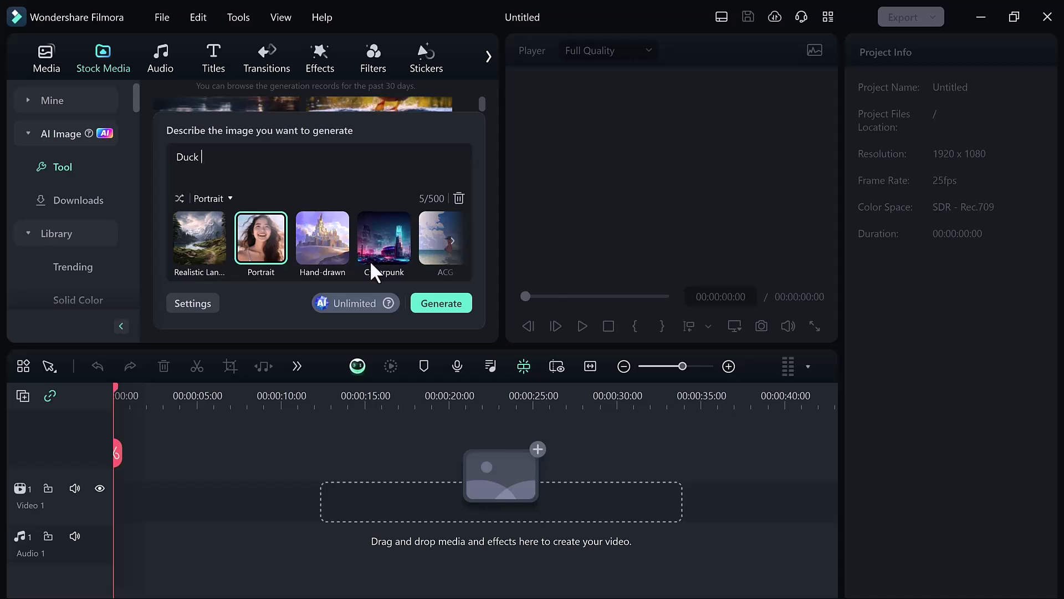
Step: Generate Portrait-style duck images and preview the first two results
{"action": "left_click", "coordinate": [324, 235]}
{"action": "left_click", "coordinate": [270, 241]}
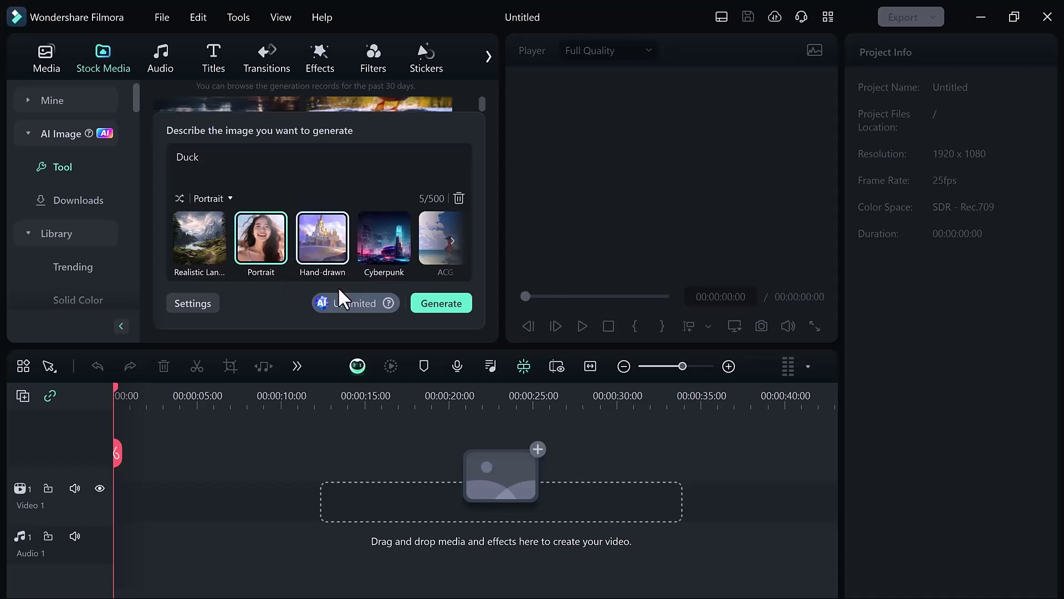
{"action": "left_click", "coordinate": [433, 303]}
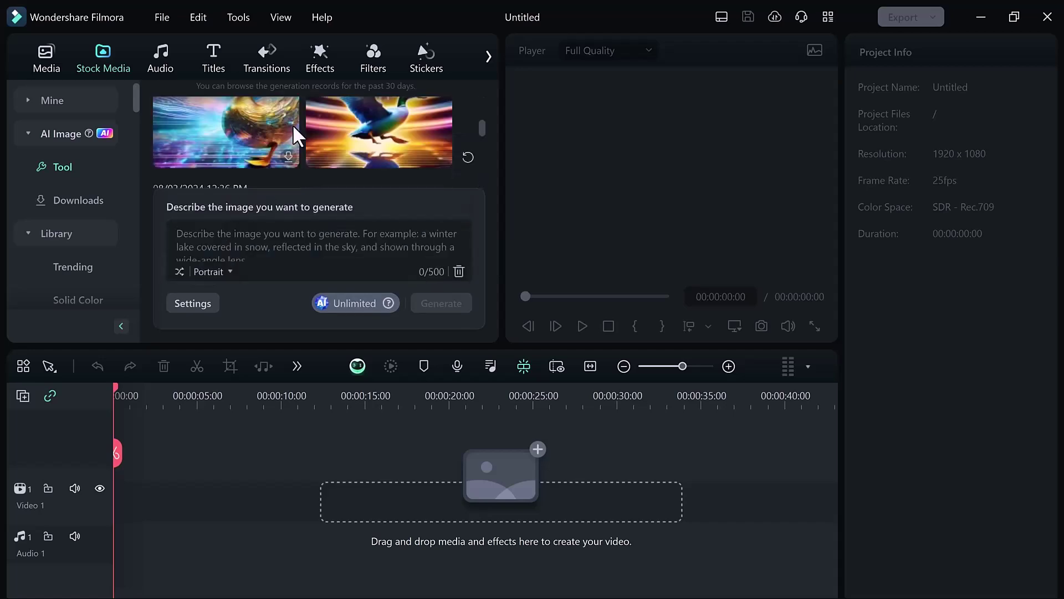
{"action": "double_click", "coordinate": [278, 127]}
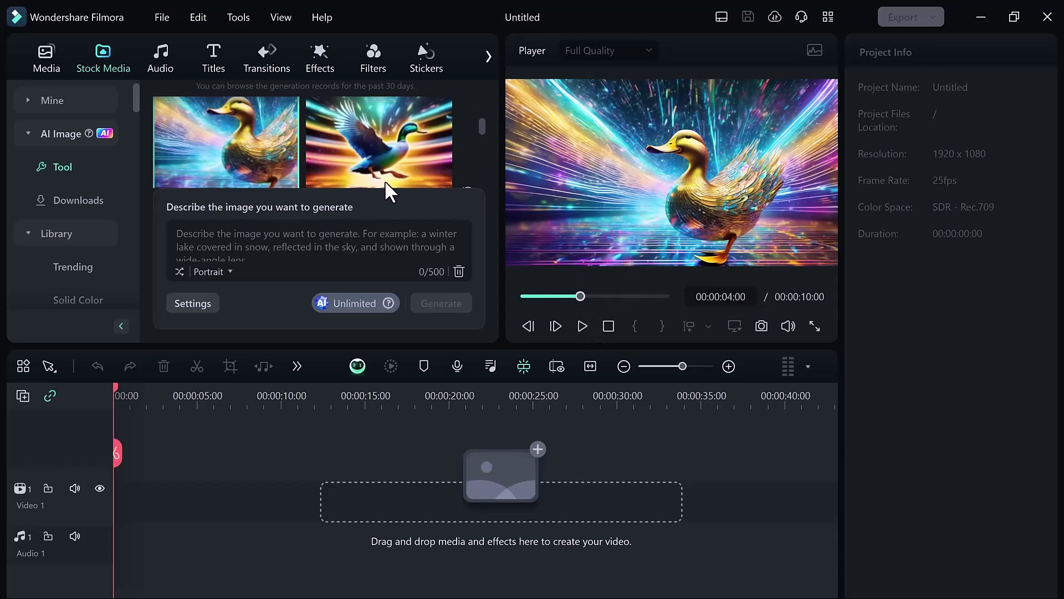
{"action": "double_click", "coordinate": [319, 139]}
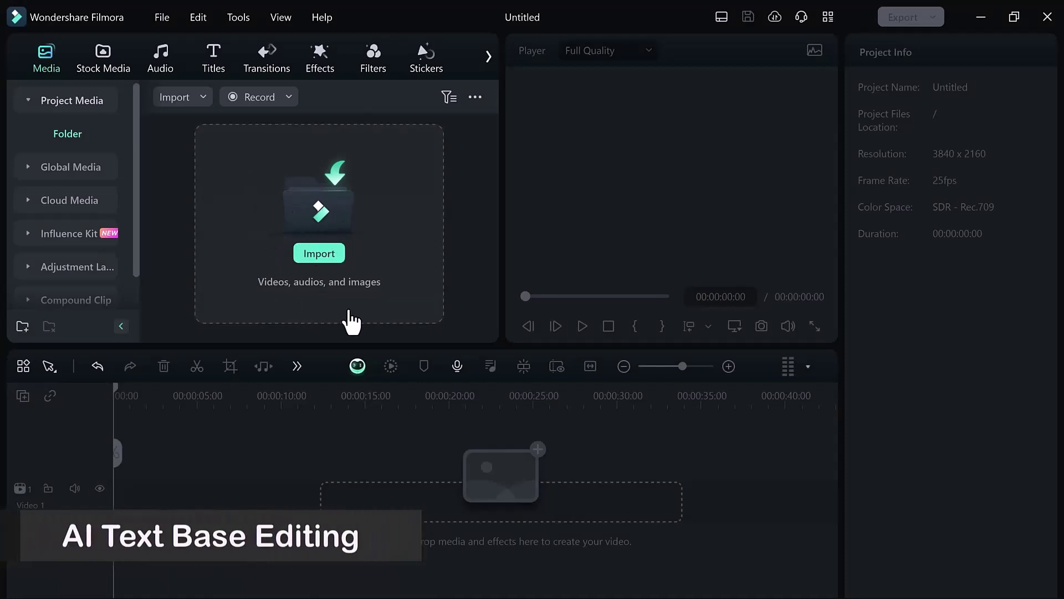
Step: Import Aminations.mp4 with a proxy file and add the clip to the timeline
{"action": "left_click", "coordinate": [317, 255]}
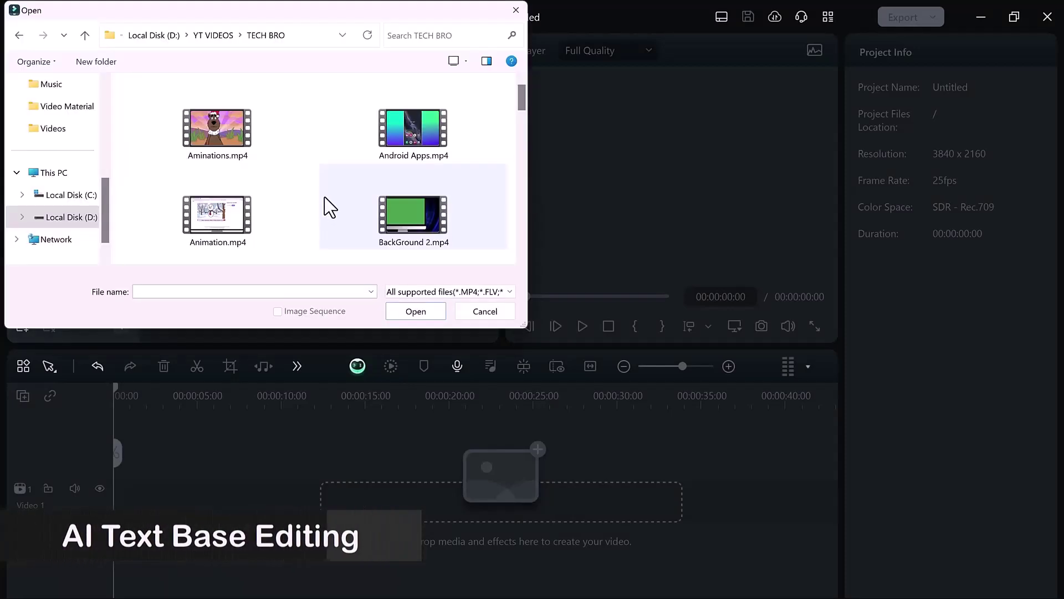
{"action": "double_click", "coordinate": [239, 143]}
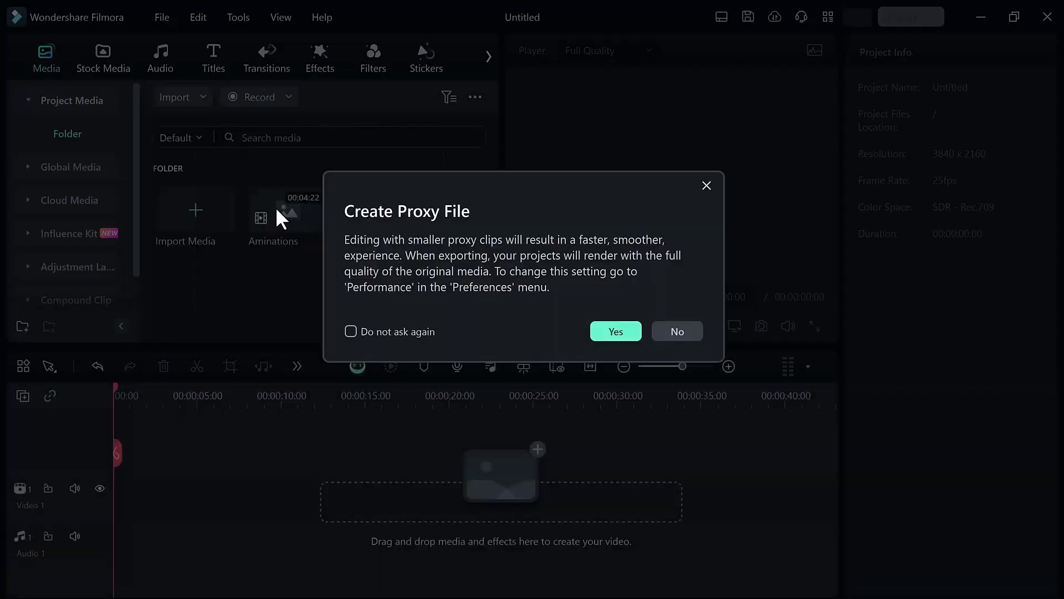
{"action": "left_click", "coordinate": [615, 331]}
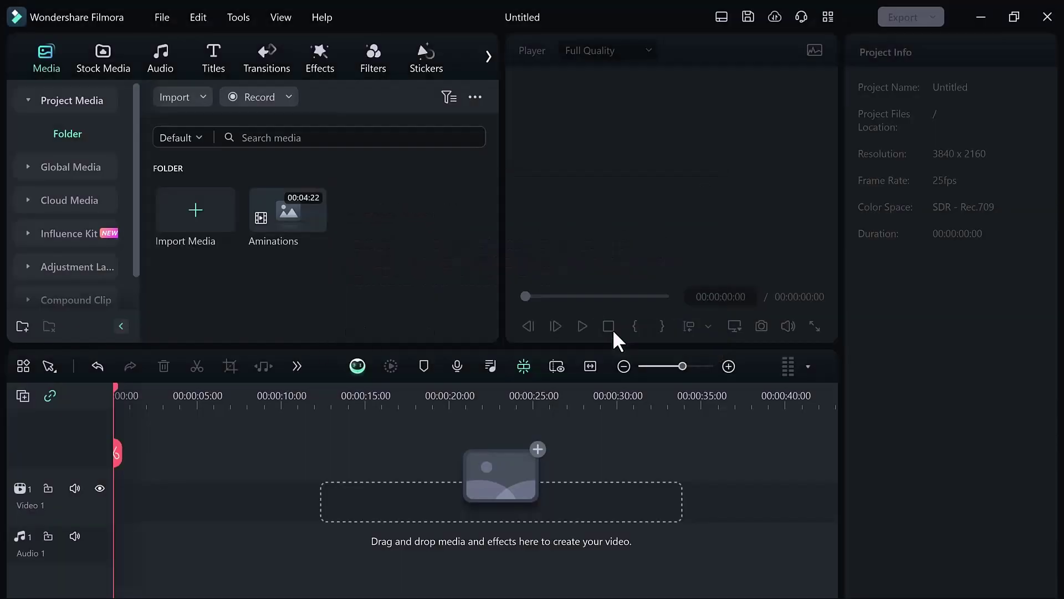
{"action": "left_click", "coordinate": [314, 218]}
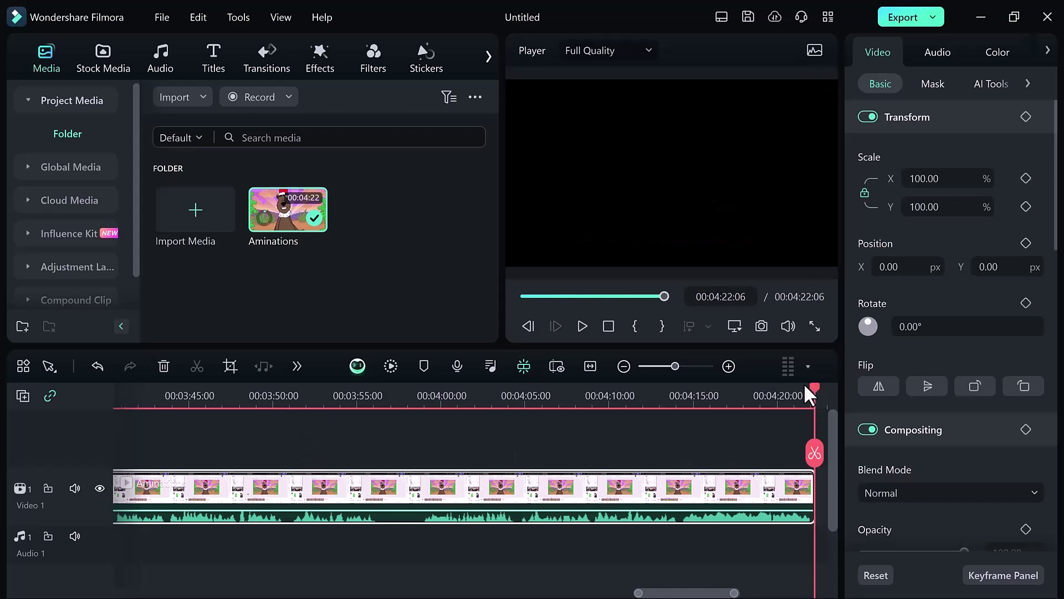
Step: Fit the whole clip in the timeline, return the playhead to the start, and launch AI Text Based Editing
{"action": "scroll", "coordinate": [774, 394], "scroll_direction": "down", "scroll_amount": 5}
{"action": "left_click", "coordinate": [371, 395]}
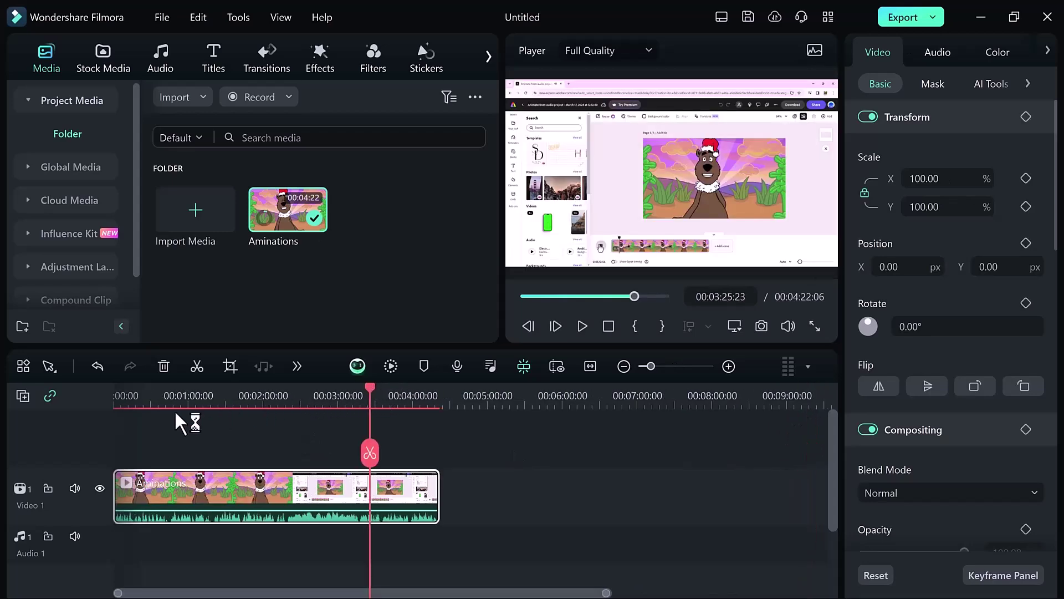
{"action": "key", "text": "Home"}
{"action": "left_click", "coordinate": [297, 366]}
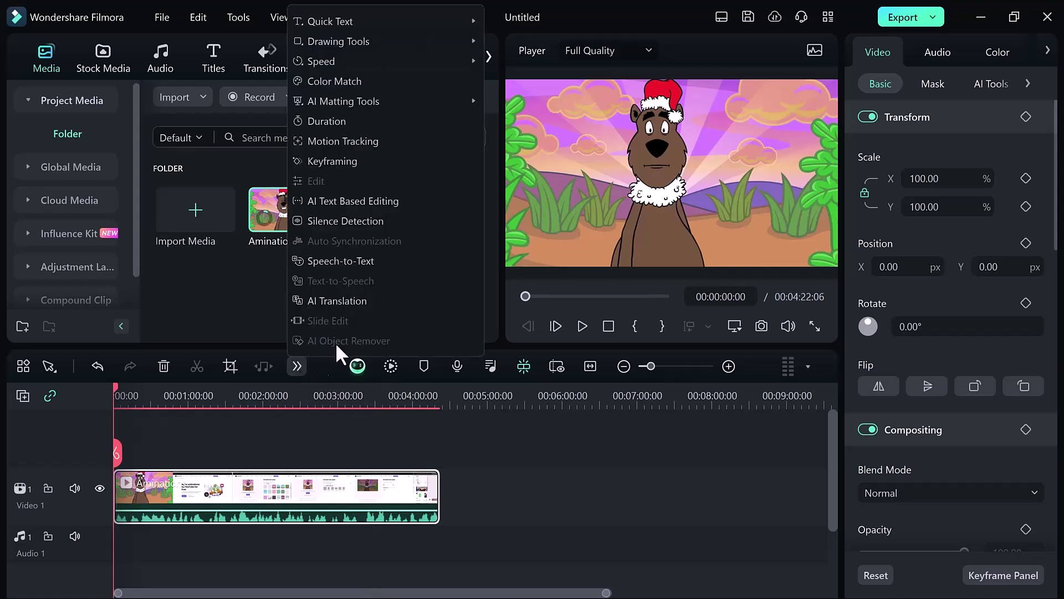
{"action": "left_click", "coordinate": [374, 209]}
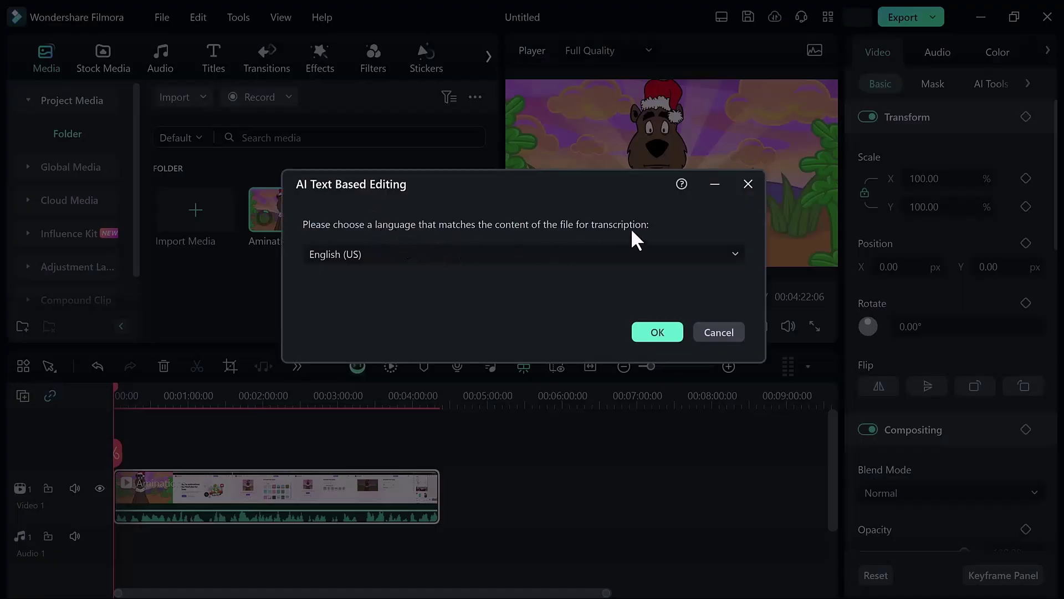
Step: Review the transcription languages and keep English (US)
{"action": "left_click", "coordinate": [647, 255]}
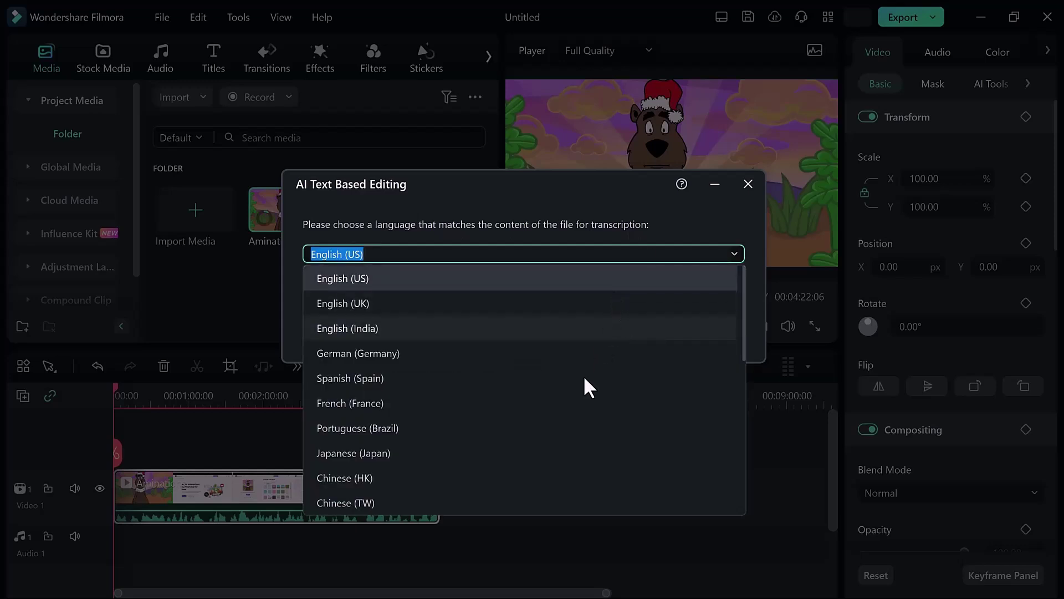
{"action": "scroll", "coordinate": [575, 399], "scroll_direction": "down", "scroll_amount": 3}
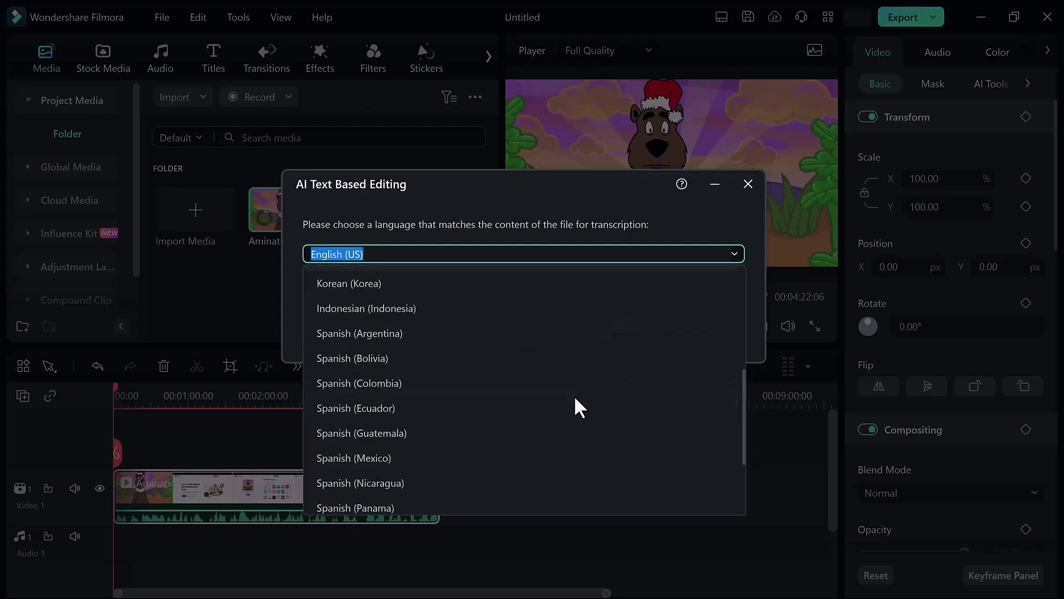
{"action": "scroll", "coordinate": [573, 401], "scroll_direction": "down", "scroll_amount": 2}
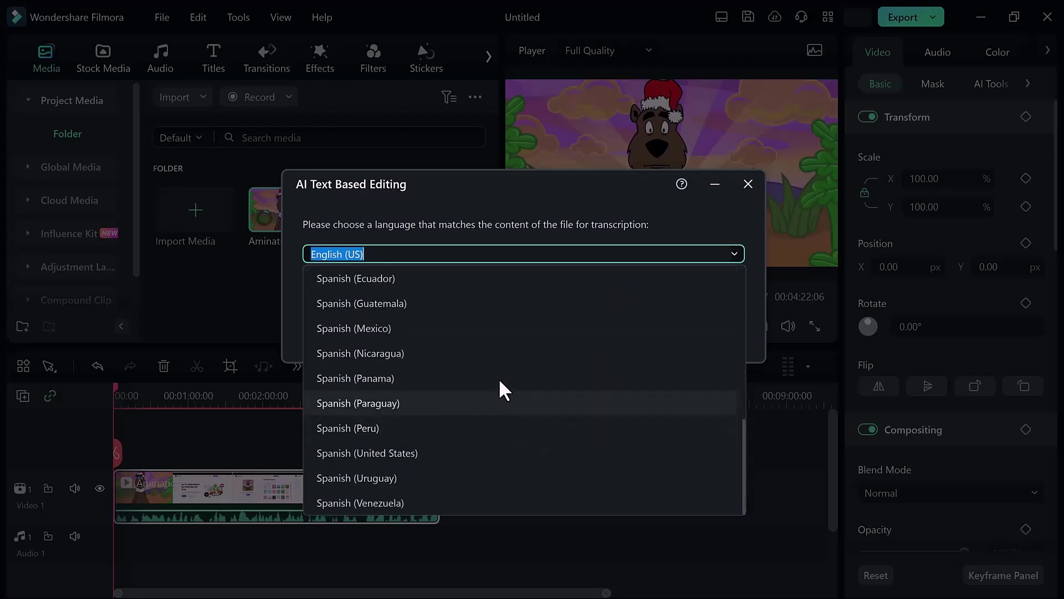
{"action": "scroll", "coordinate": [507, 364], "scroll_direction": "up", "scroll_amount": 5}
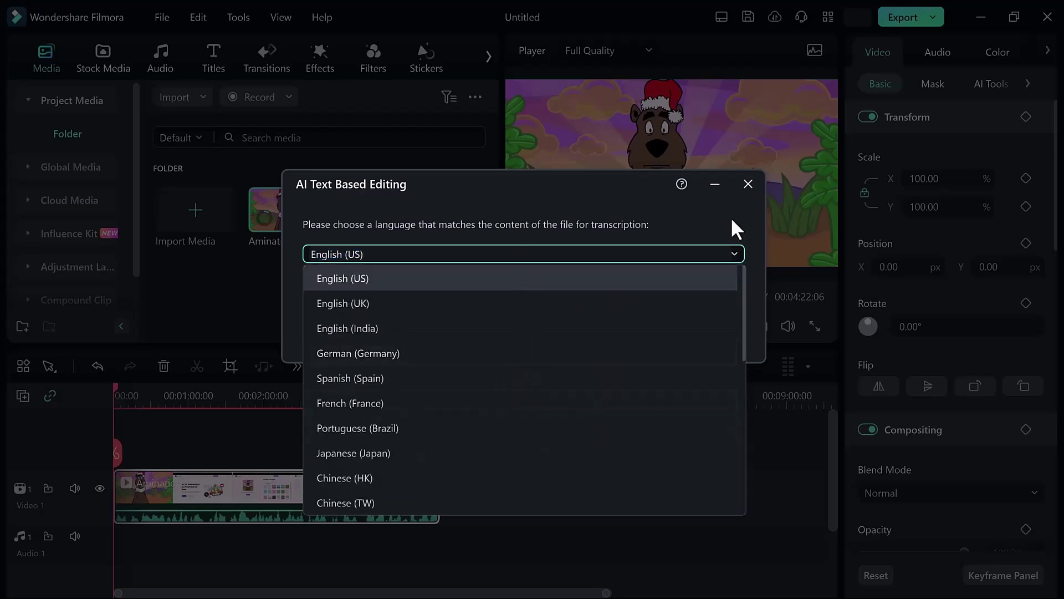
{"action": "left_click", "coordinate": [774, 513]}
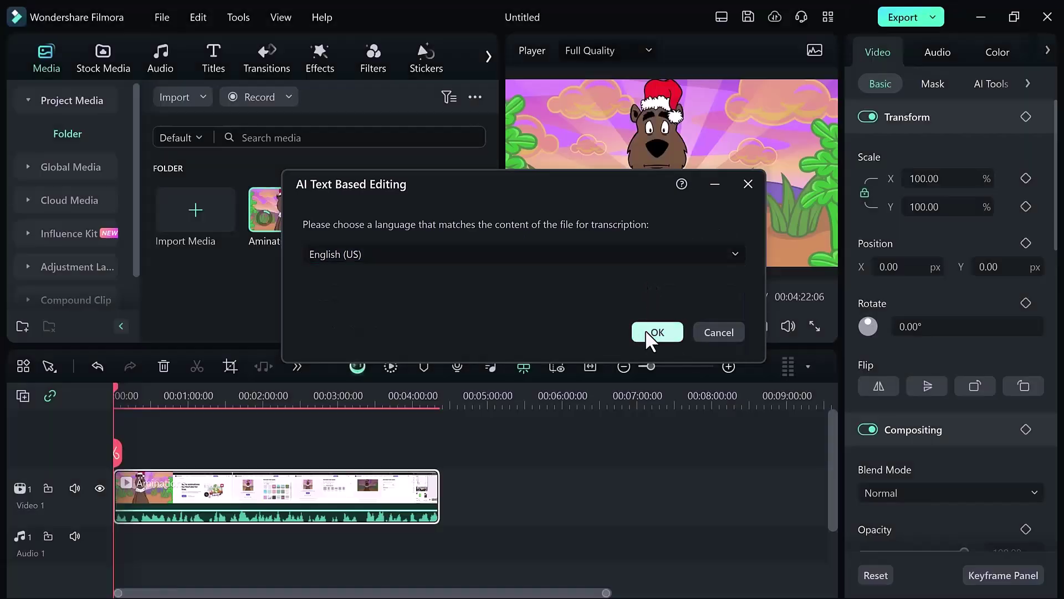
Step: Transcribe the clip in English (US), delete the word 'cartoons' from the transcript, and search 'AI'
{"action": "left_click", "coordinate": [646, 331]}
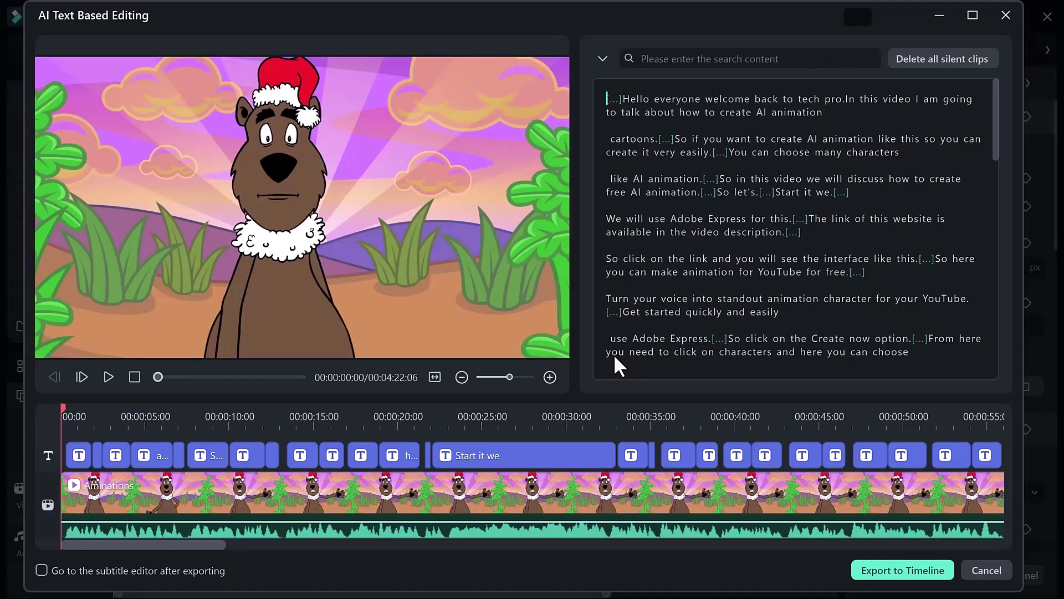
{"action": "left_click", "coordinate": [693, 138]}
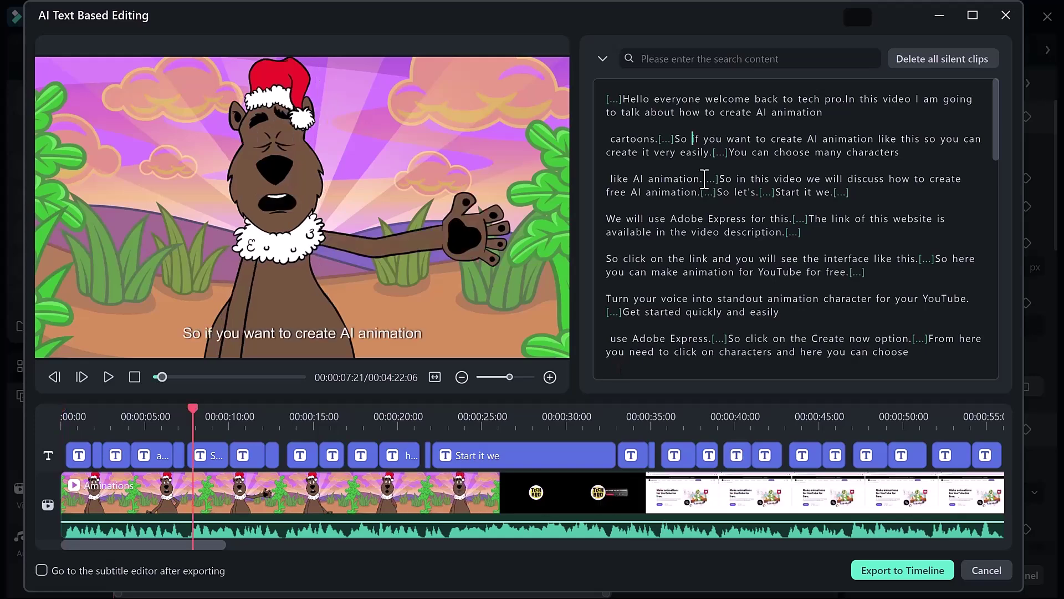
{"action": "left_click_drag", "start_coordinate": [610, 138], "coordinate": [657, 139]}
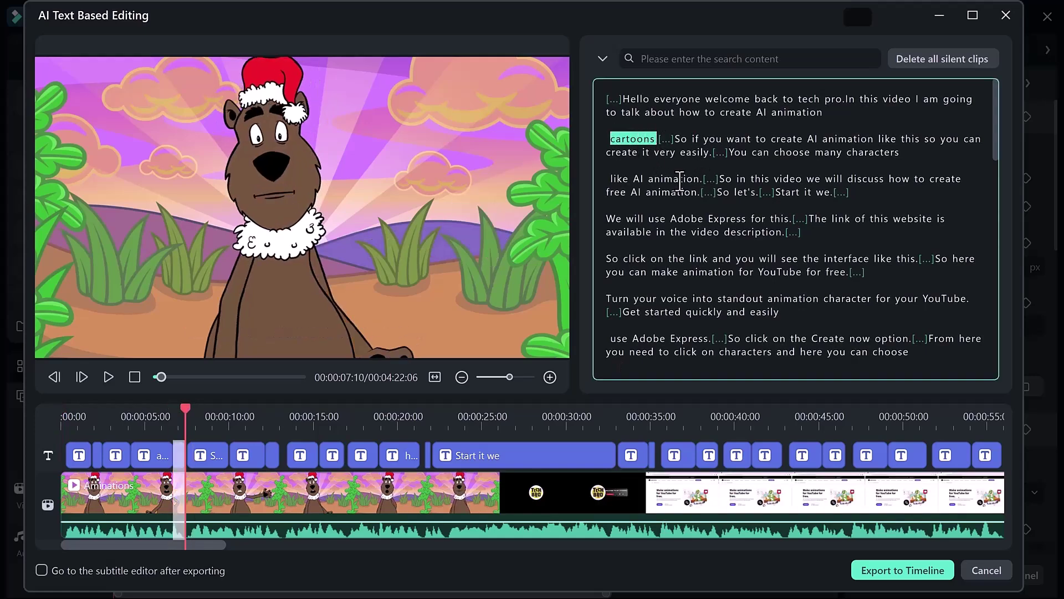
{"action": "key", "text": "Delete"}
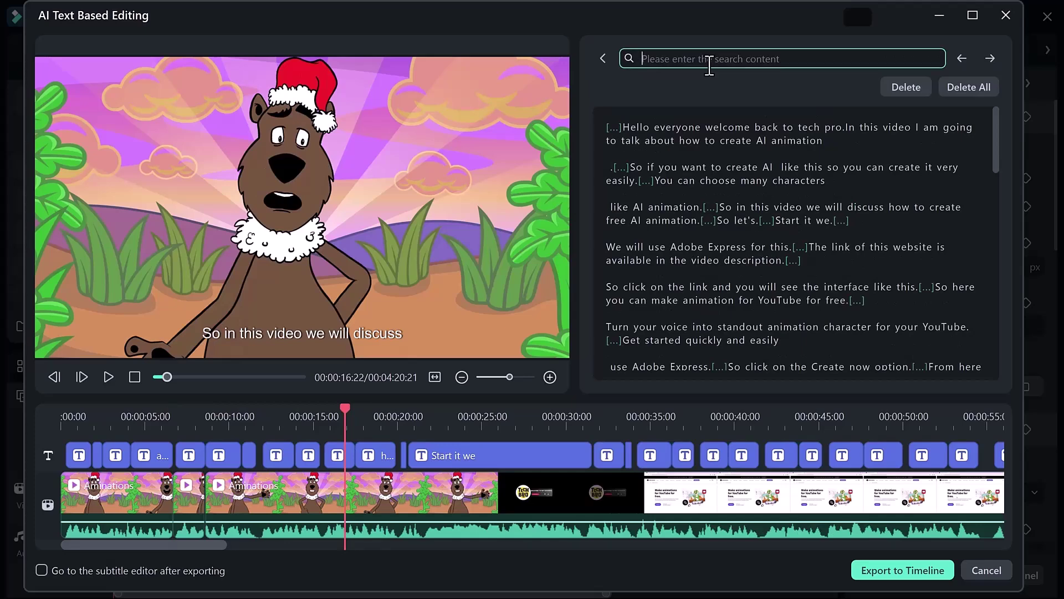
{"action": "type", "text": "AI"}
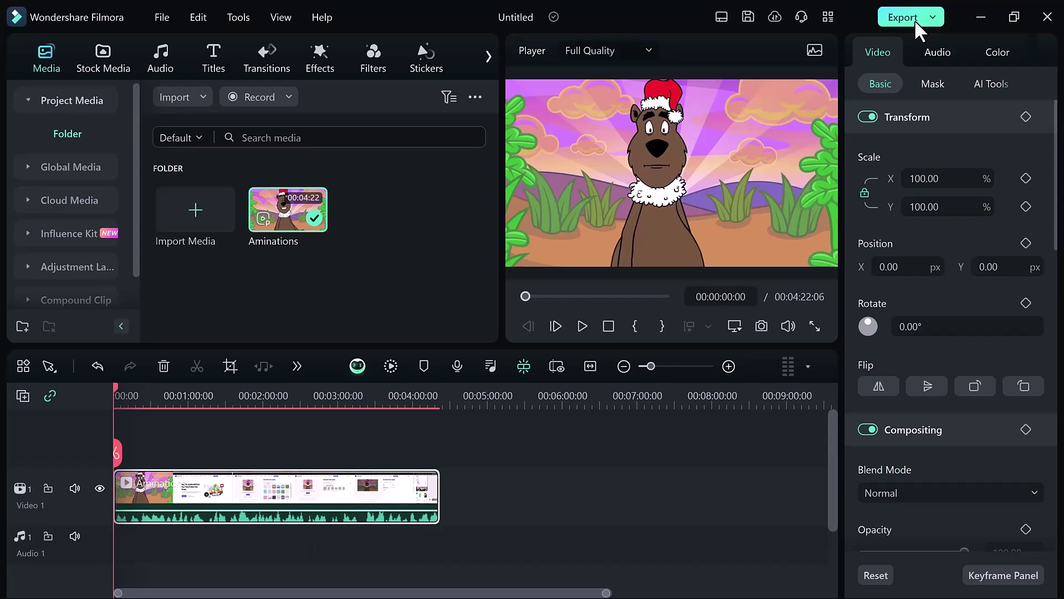
Step: Open the Export dialog on the Device tab, preset to iPhone, 1280x720, 30 fps
{"action": "left_click", "coordinate": [915, 19]}
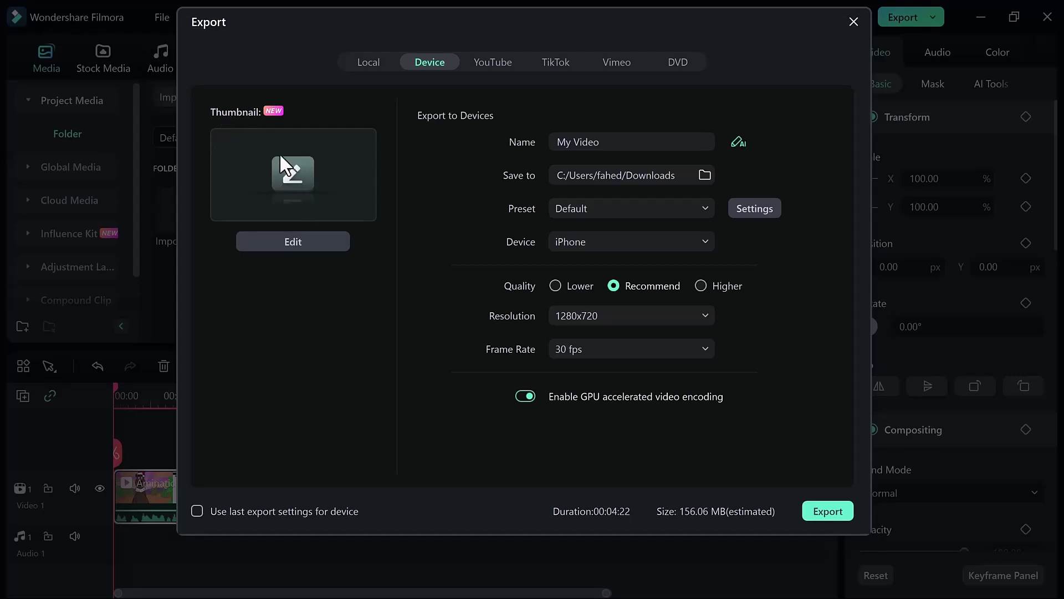
Step: Choose the bear frame as the export thumbnail and open it in Edit Thumbnail
{"action": "left_click", "coordinate": [290, 241]}
{"action": "scroll", "coordinate": [311, 316], "scroll_direction": "down", "scroll_amount": 2}
{"action": "scroll", "coordinate": [311, 330], "scroll_direction": "up", "scroll_amount": 2}
{"action": "scroll", "coordinate": [311, 332], "scroll_direction": "down", "scroll_amount": 2}
{"action": "scroll", "coordinate": [327, 283], "scroll_direction": "up", "scroll_amount": 2}
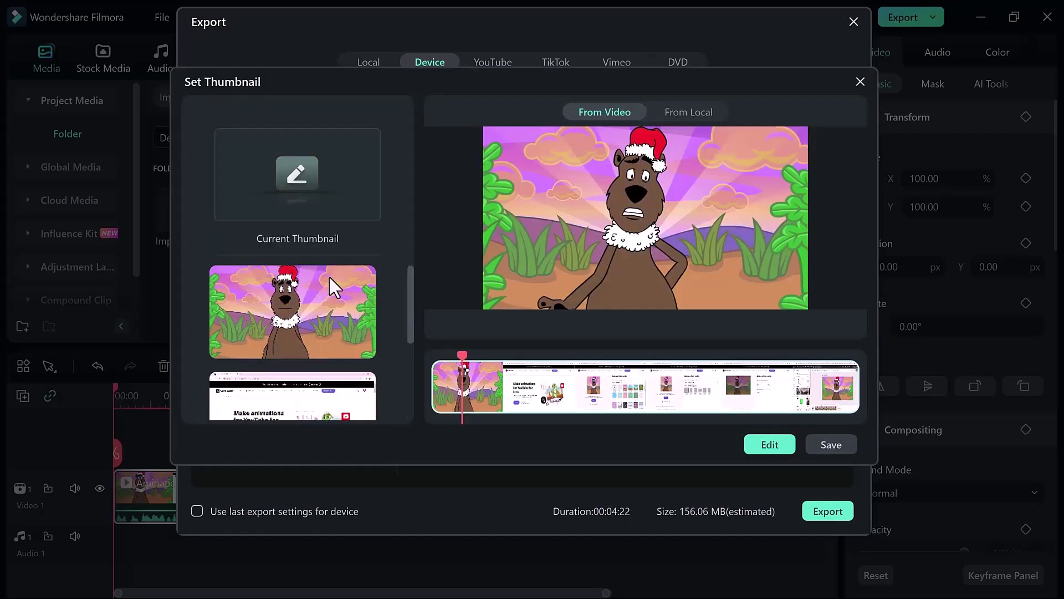
{"action": "left_click", "coordinate": [262, 298]}
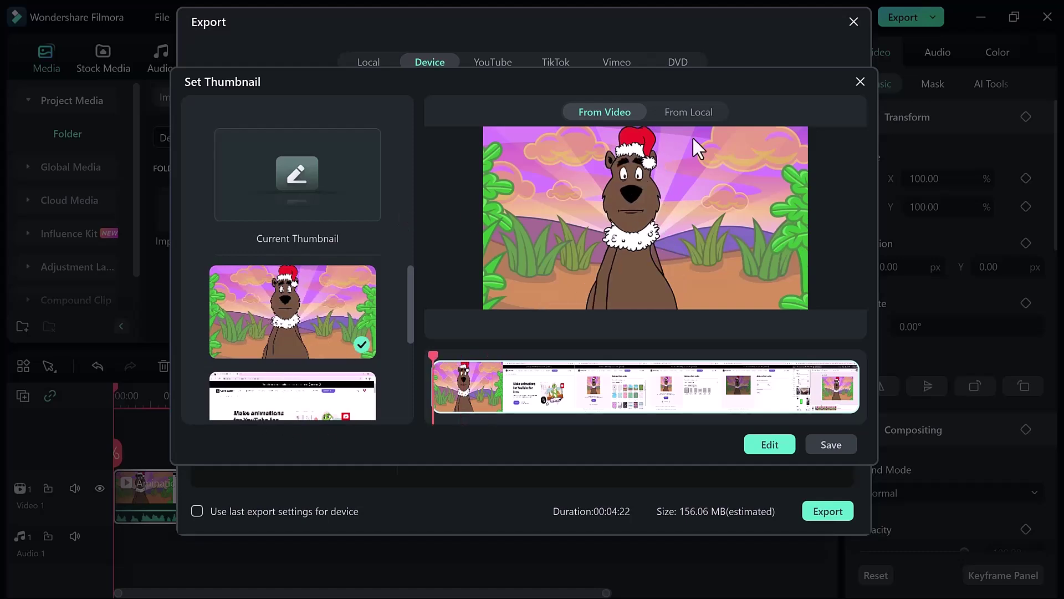
{"action": "left_click", "coordinate": [770, 444]}
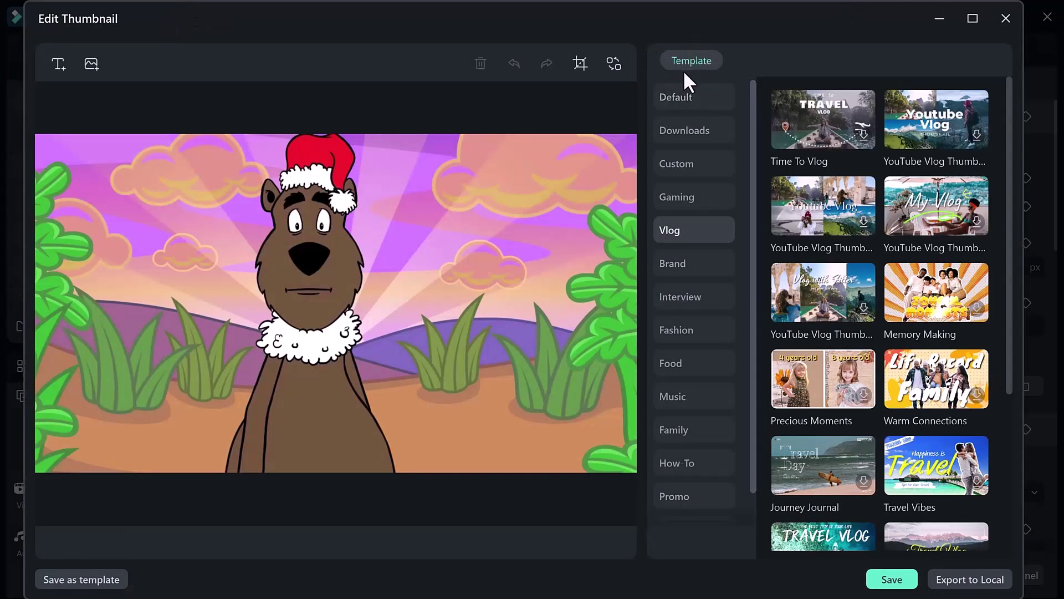
{"action": "left_click", "coordinate": [685, 102]}
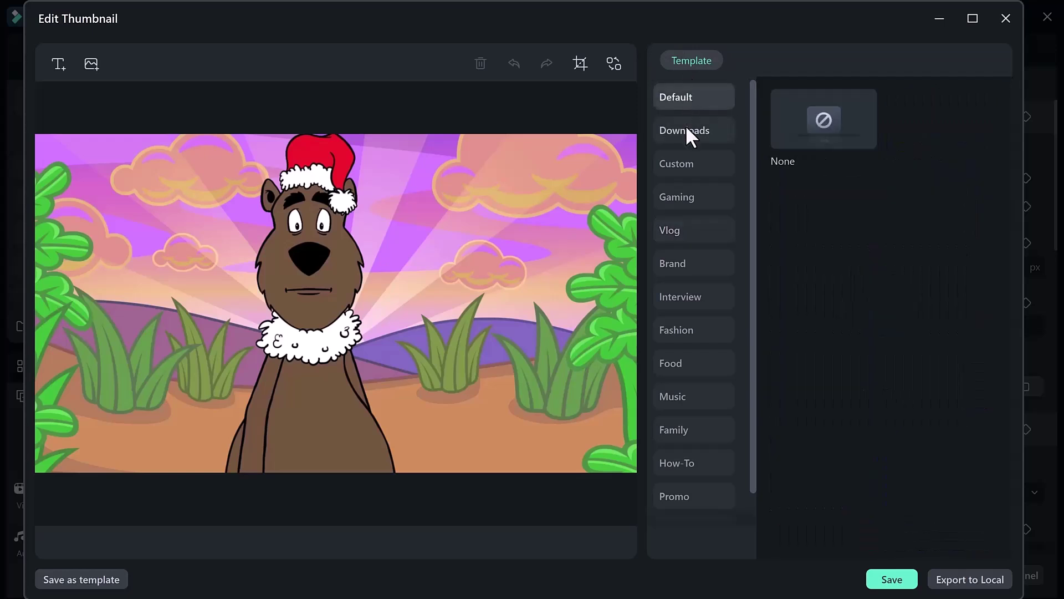
{"action": "left_click", "coordinate": [687, 162]}
{"action": "left_click", "coordinate": [689, 205]}
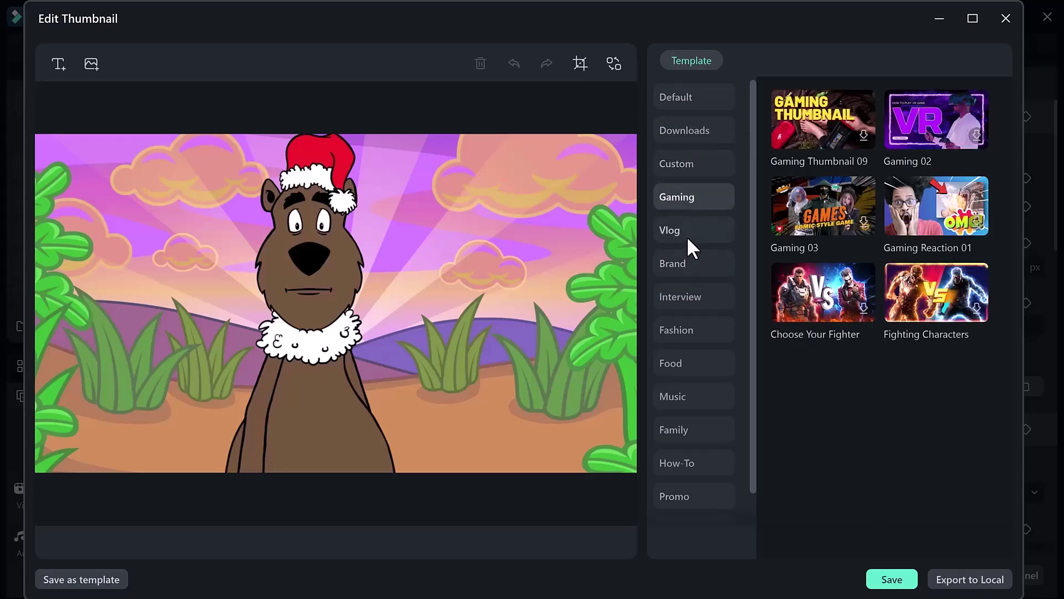
{"action": "left_click", "coordinate": [687, 239]}
{"action": "left_click", "coordinate": [688, 265]}
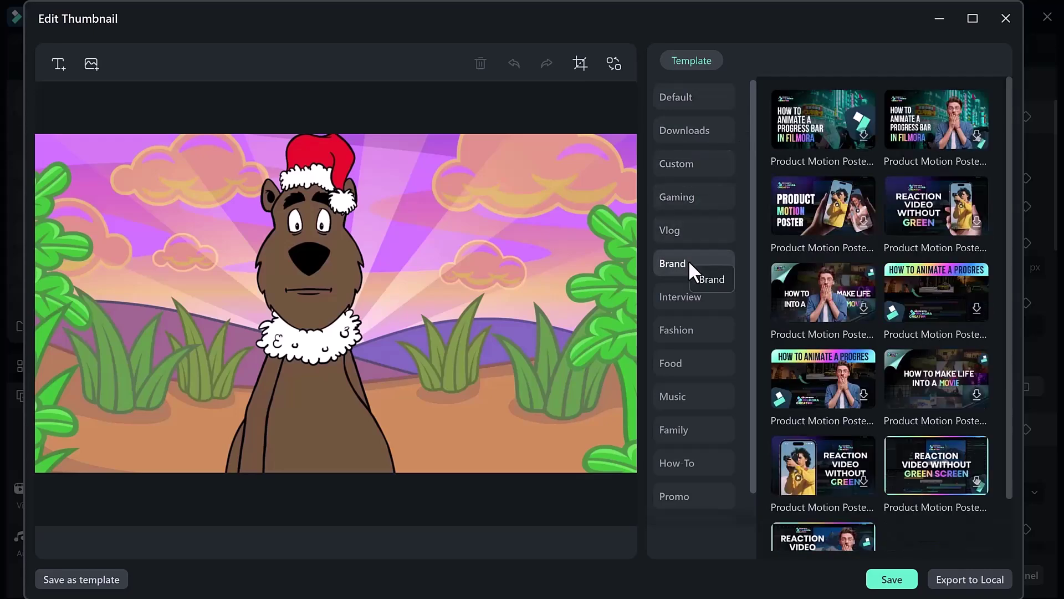
{"action": "left_click", "coordinate": [680, 330]}
{"action": "left_click", "coordinate": [687, 364]}
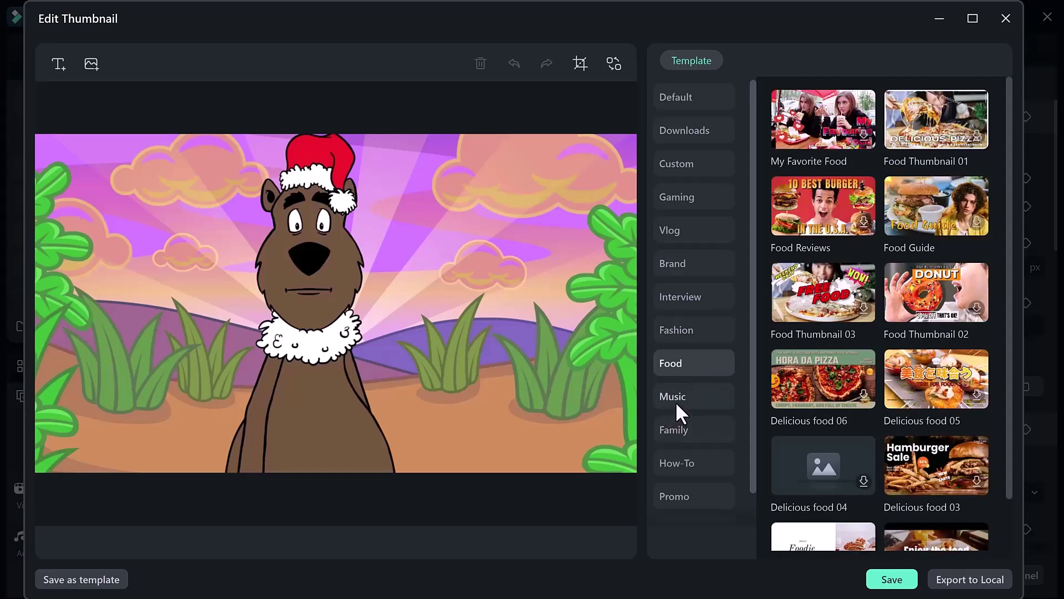
{"action": "left_click", "coordinate": [676, 407]}
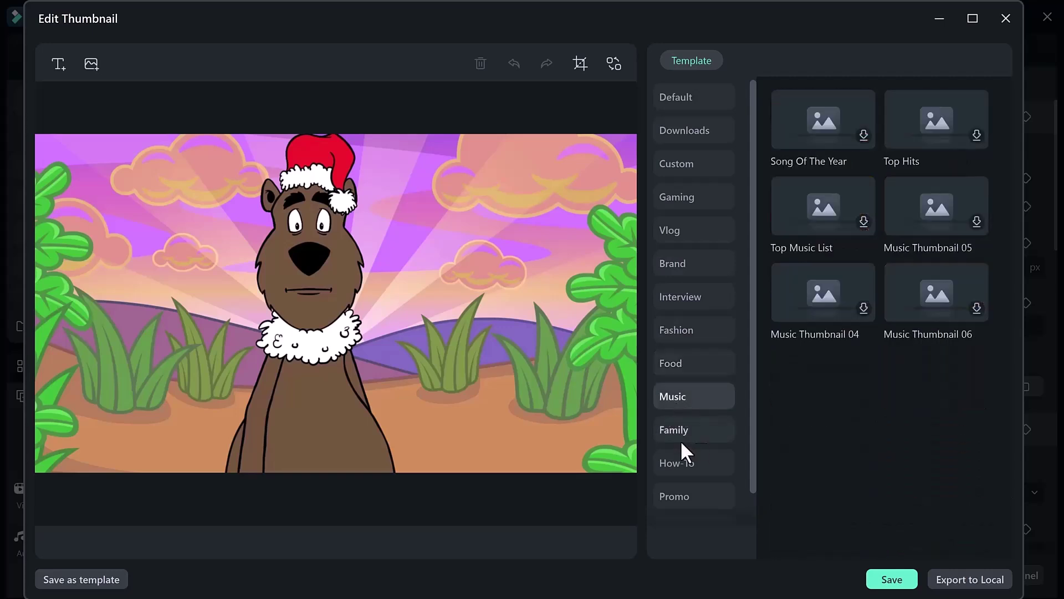
{"action": "scroll", "coordinate": [681, 443], "scroll_direction": "down", "scroll_amount": 1}
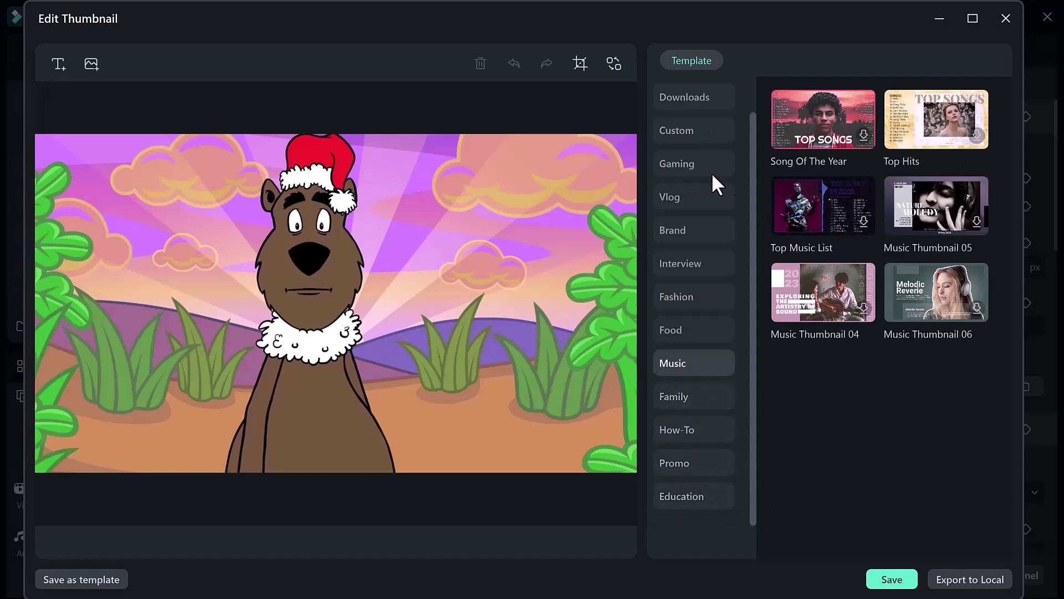
{"action": "scroll", "coordinate": [689, 104], "scroll_direction": "up", "scroll_amount": 1}
{"action": "left_click", "coordinate": [687, 97]}
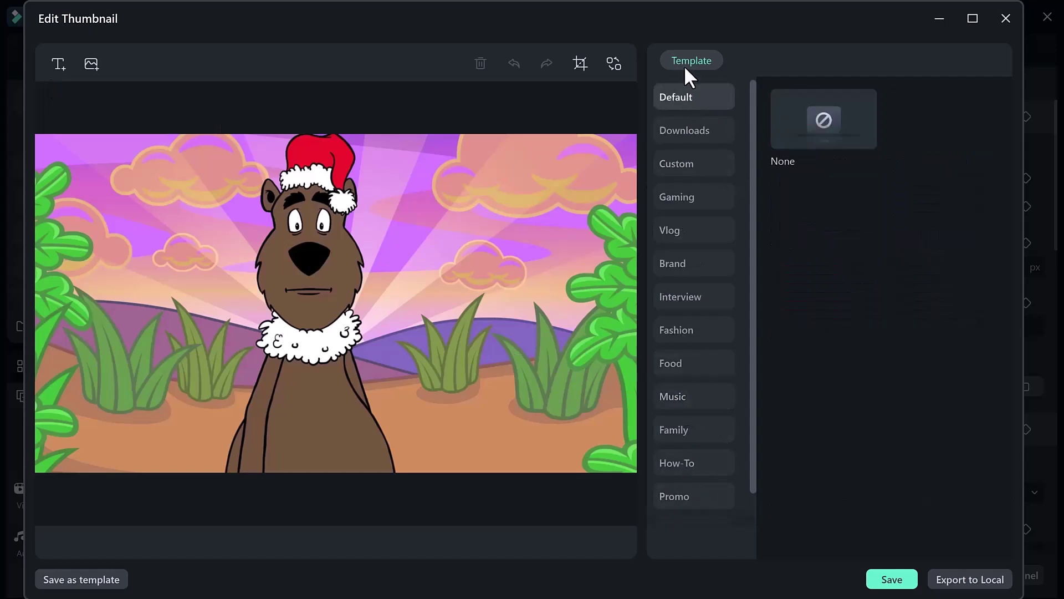
Step: Add a text title reading 'Filmora 13.6' to the thumbnail
{"action": "left_click", "coordinate": [58, 64]}
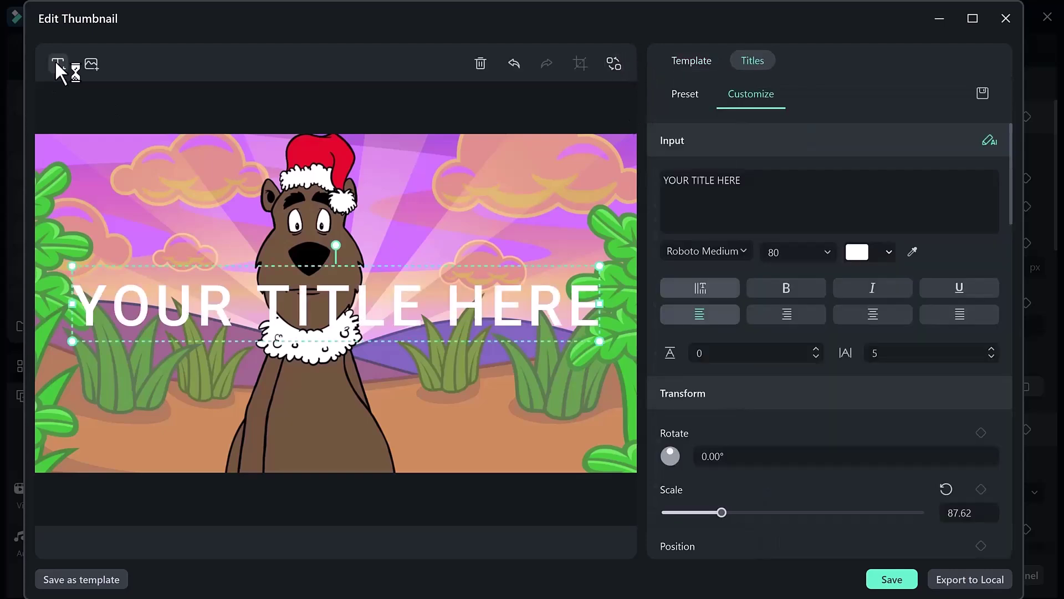
{"action": "left_click", "coordinate": [724, 179]}
{"action": "type", "text": "Filmora 13.6"}
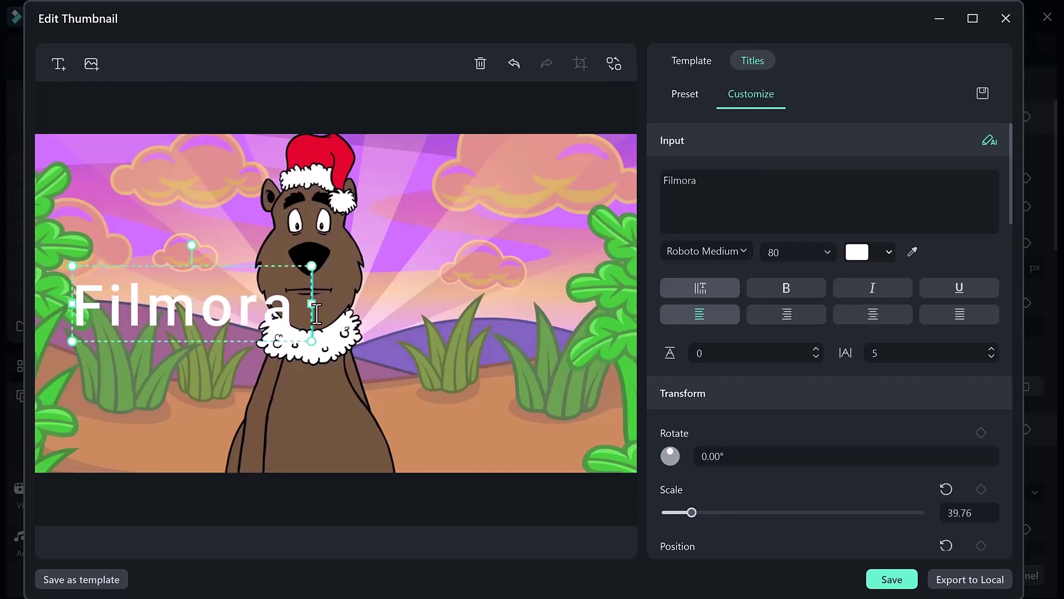
Step: Make the title black, italic Roboto Slab Black, then save the thumbnail
{"action": "left_click", "coordinate": [864, 252]}
{"action": "left_click", "coordinate": [855, 369]}
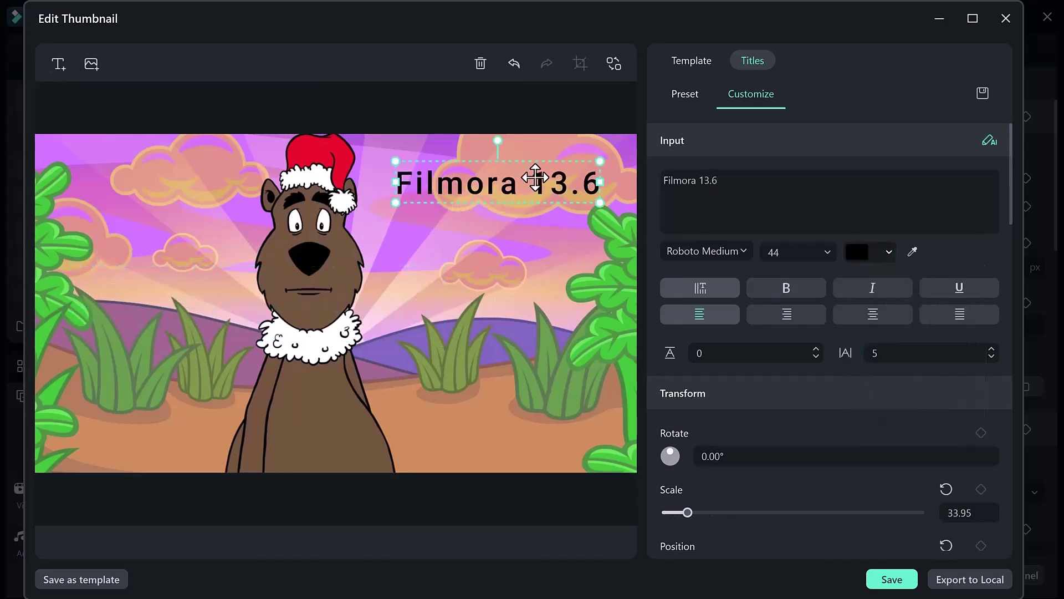
{"action": "left_click", "coordinate": [706, 250]}
{"action": "left_click", "coordinate": [711, 541]}
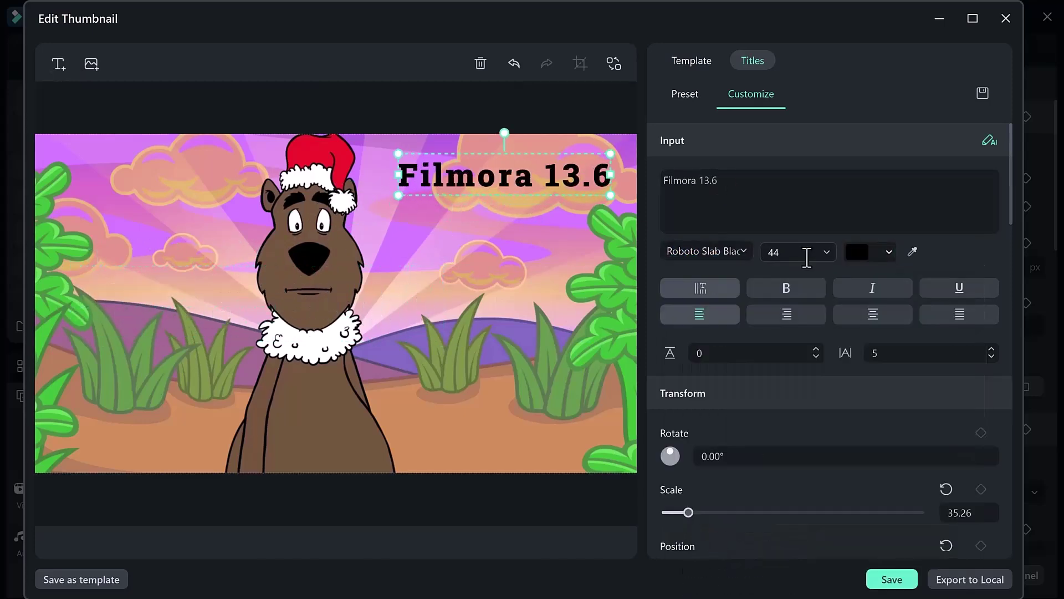
{"action": "left_click", "coordinate": [781, 295]}
{"action": "left_click", "coordinate": [861, 297]}
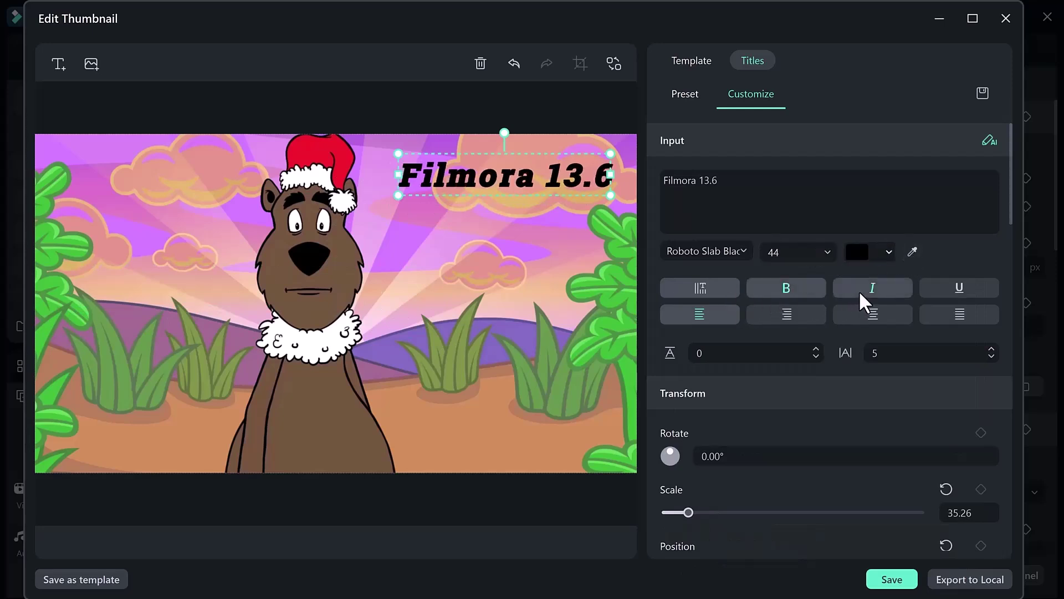
{"action": "left_click", "coordinate": [803, 294]}
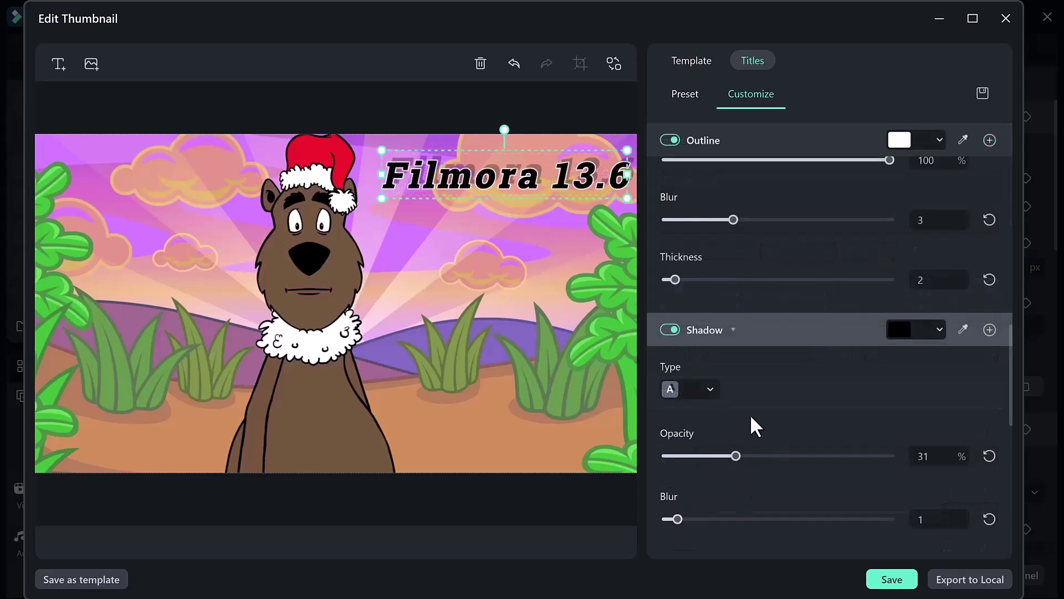
{"action": "left_click", "coordinate": [892, 579]}
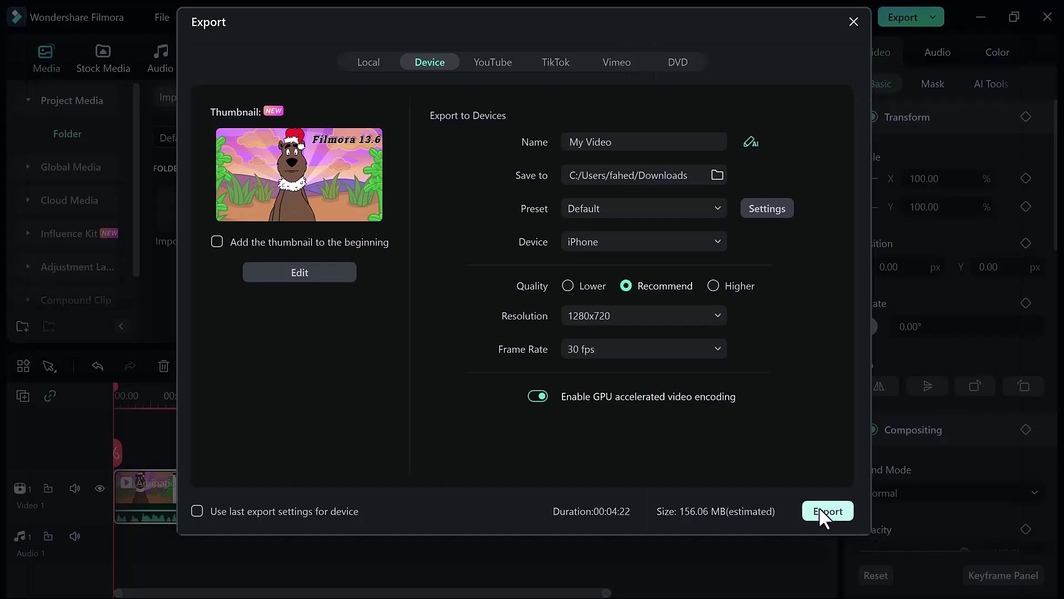